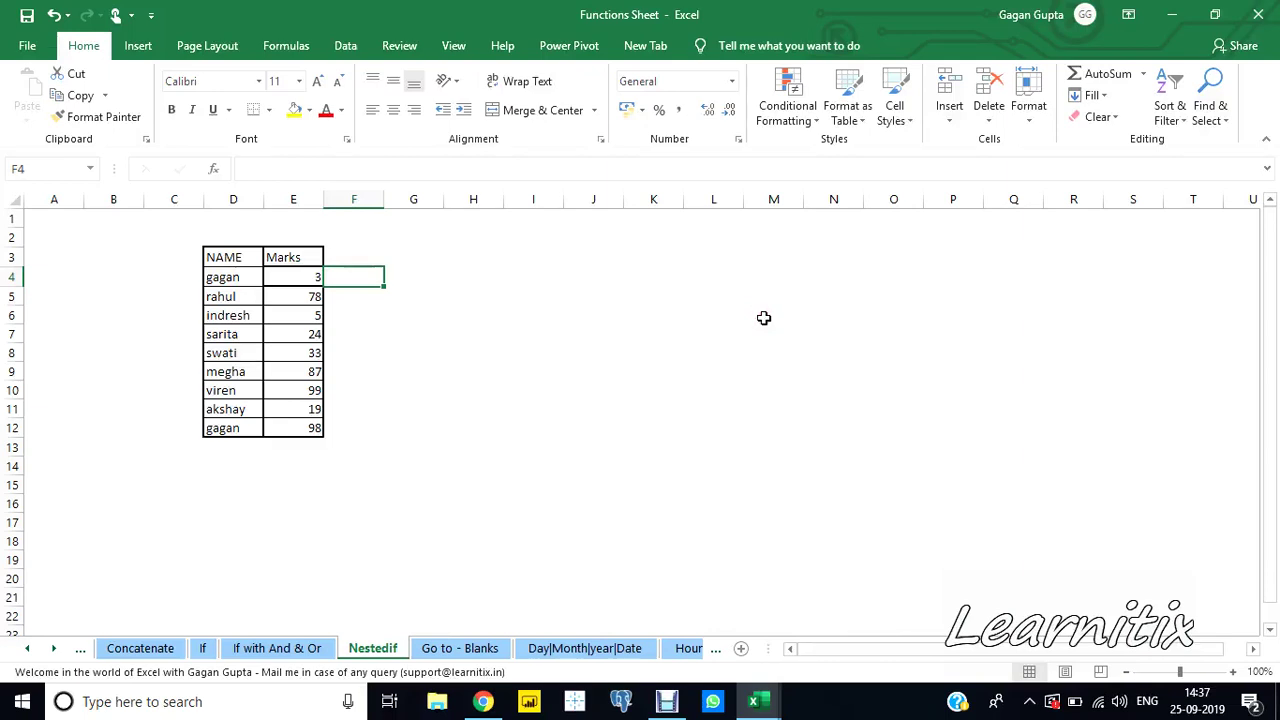
- Survey the student names and marks in D4:E12, the grade column F, and the empty area beside them
left_click(763, 318)
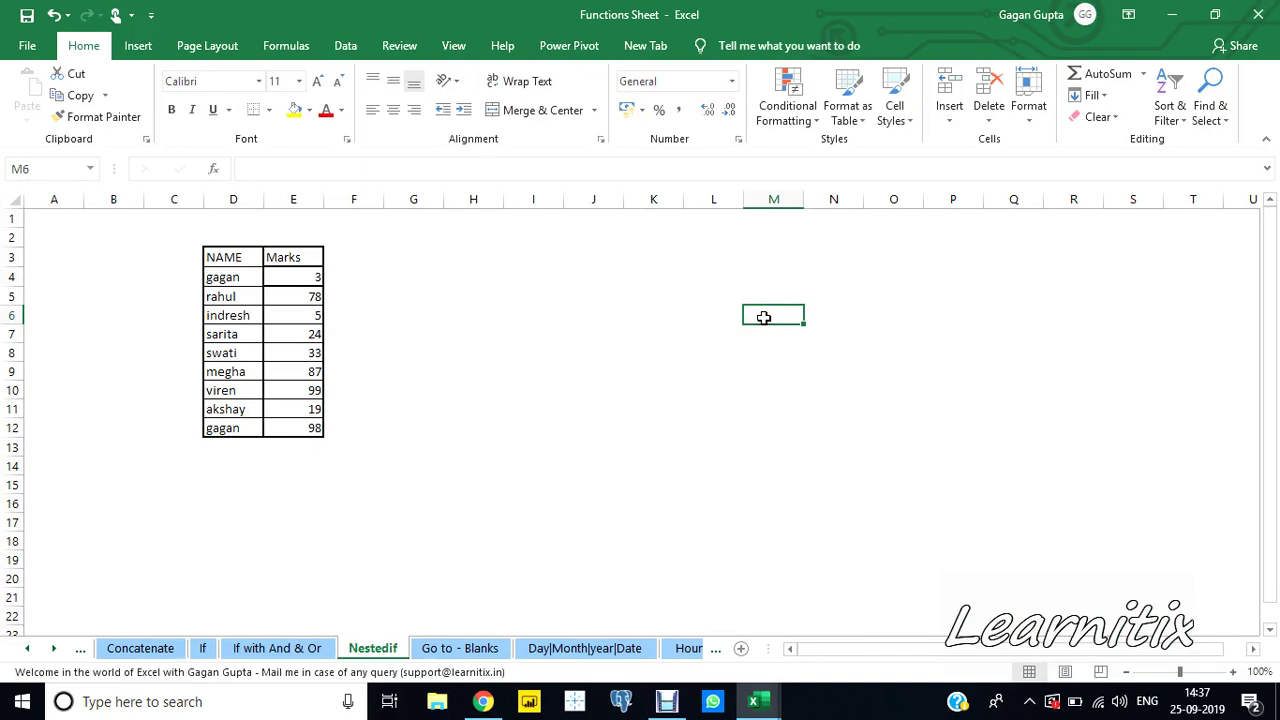
key("Down")
key("Right")
key("Up")
key("Left")
key("ctrl+Up")
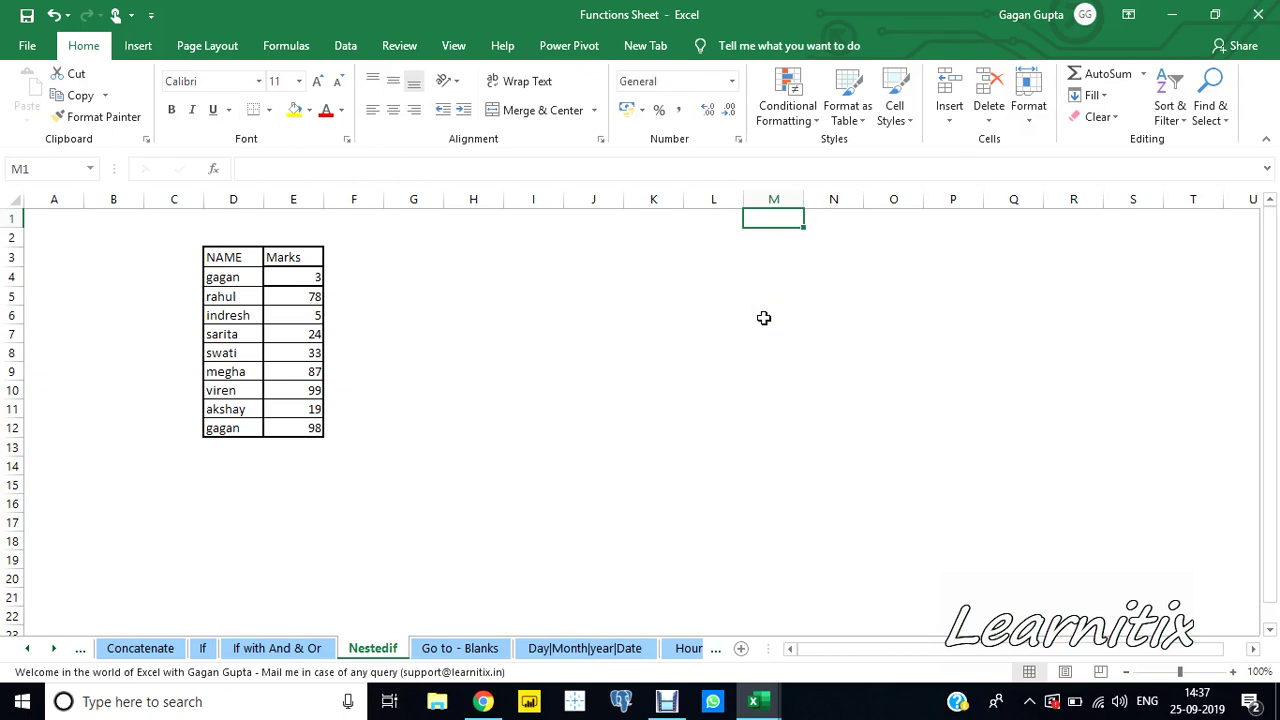
key("Left")
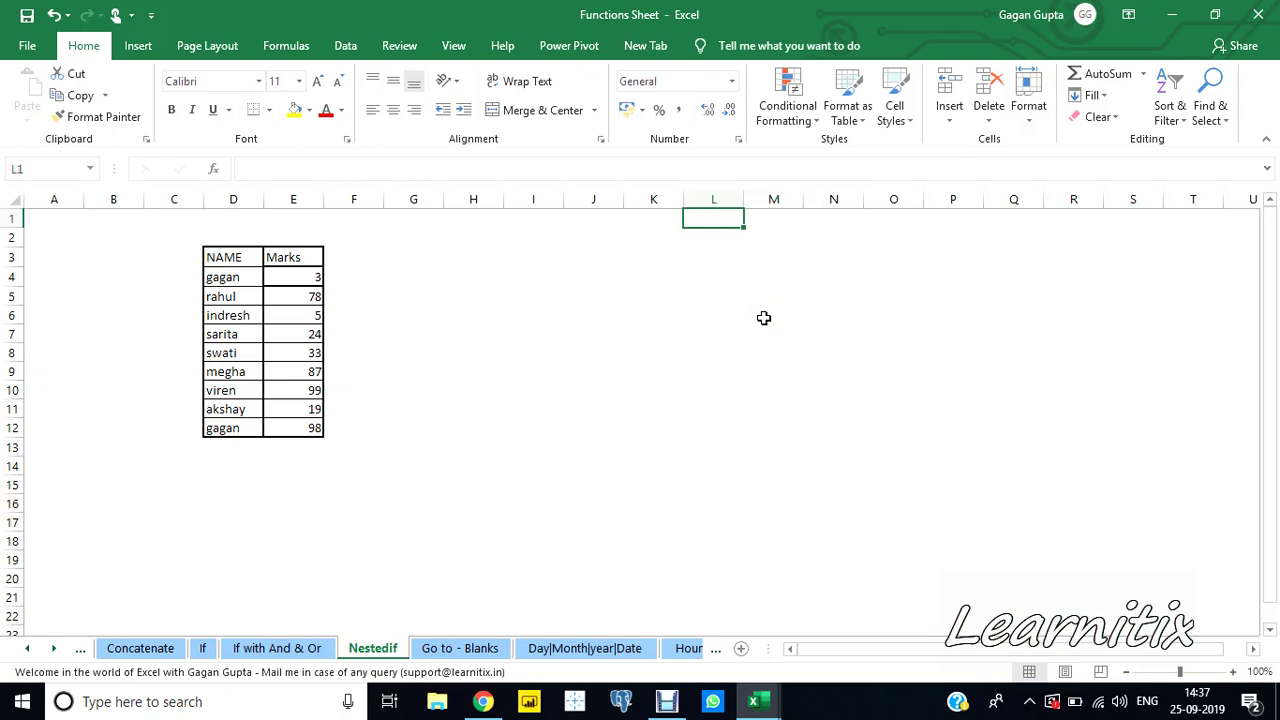
key("Left")
key("Left")
key("Left")
key("Down")
key("Down")
key("Right")
key("Down")
key("ctrl+shift+Down")
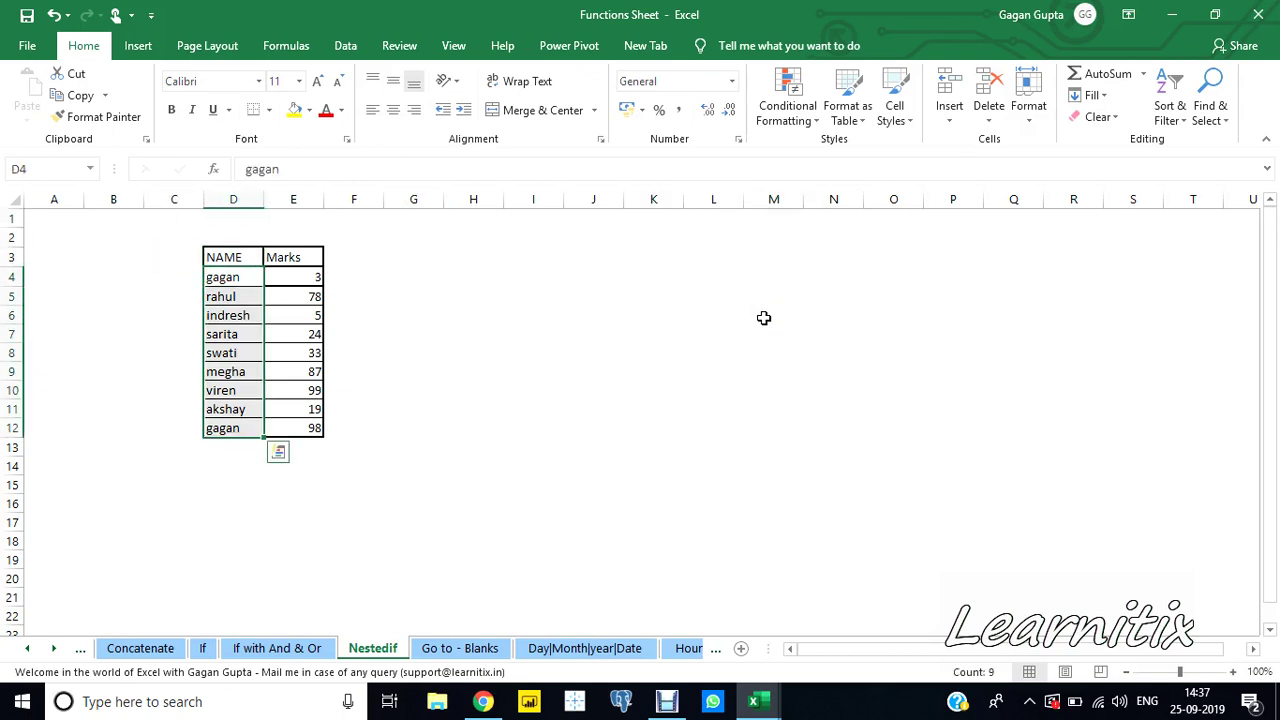
key("Up")
key("Right")
key("Down")
key("ctrl+shift+Down")
key("Up")
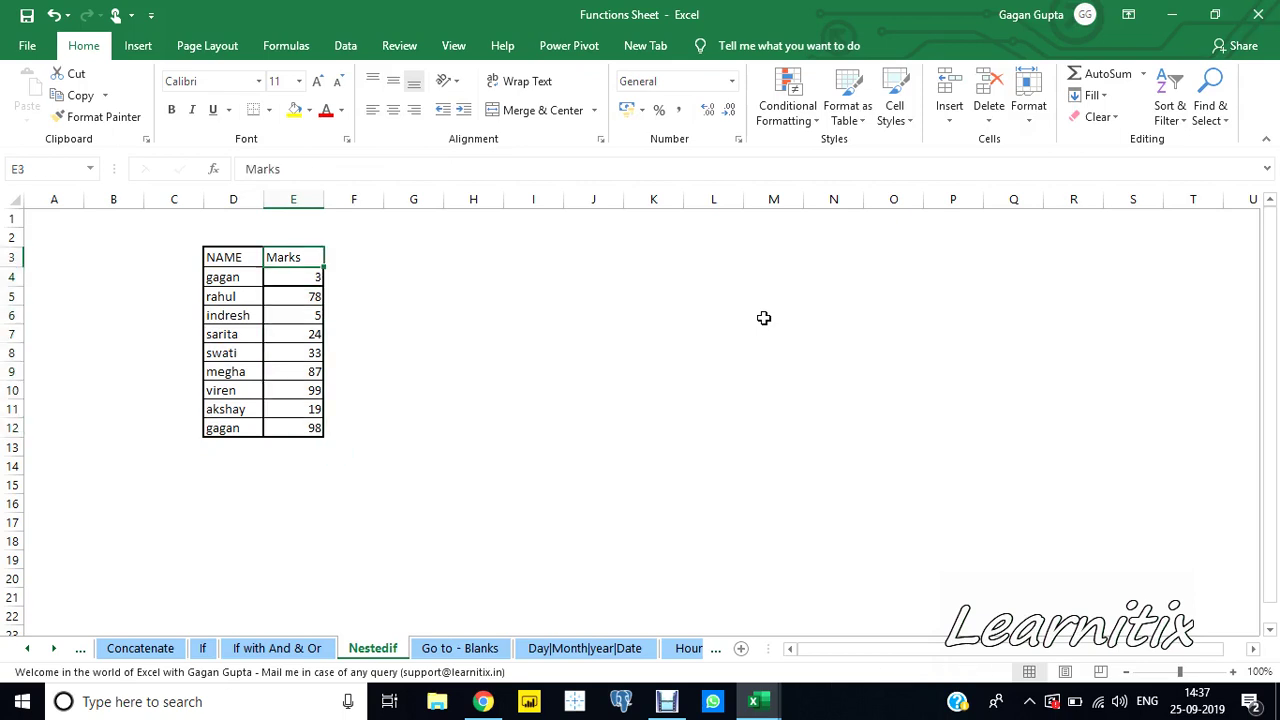
key("Right")
key("Down")
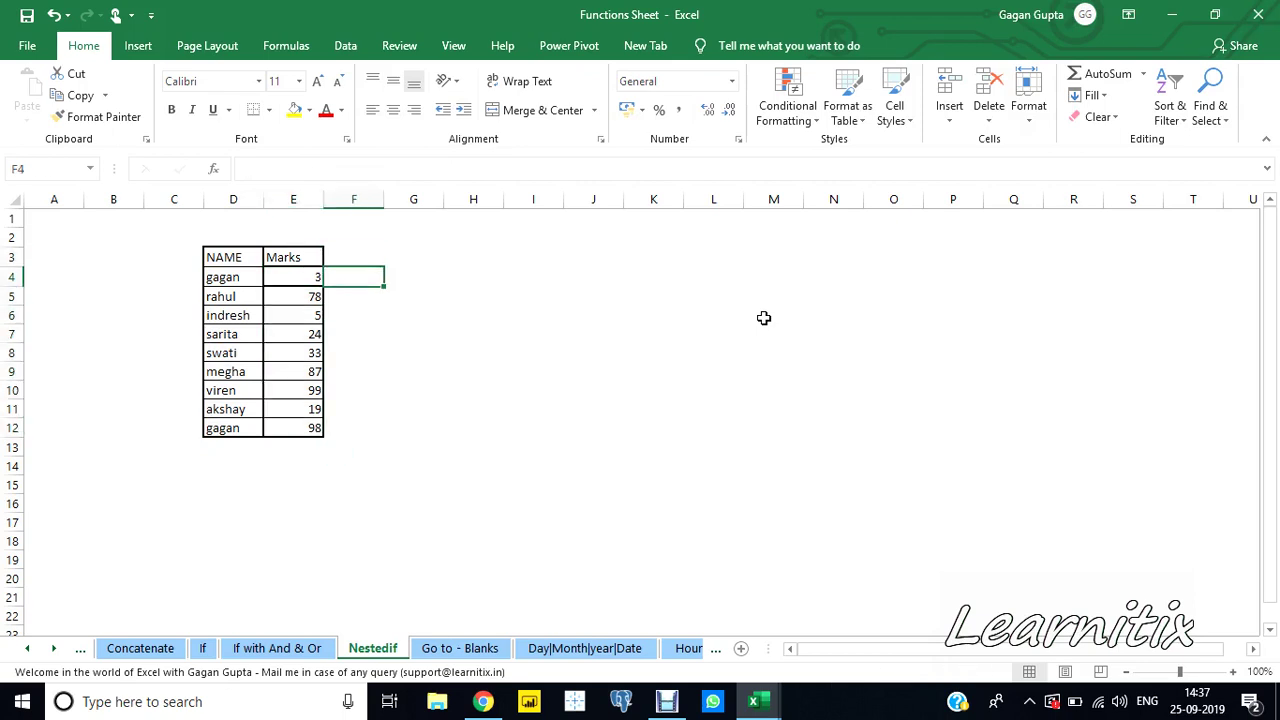
key("Left")
key("Left")
key("Right")
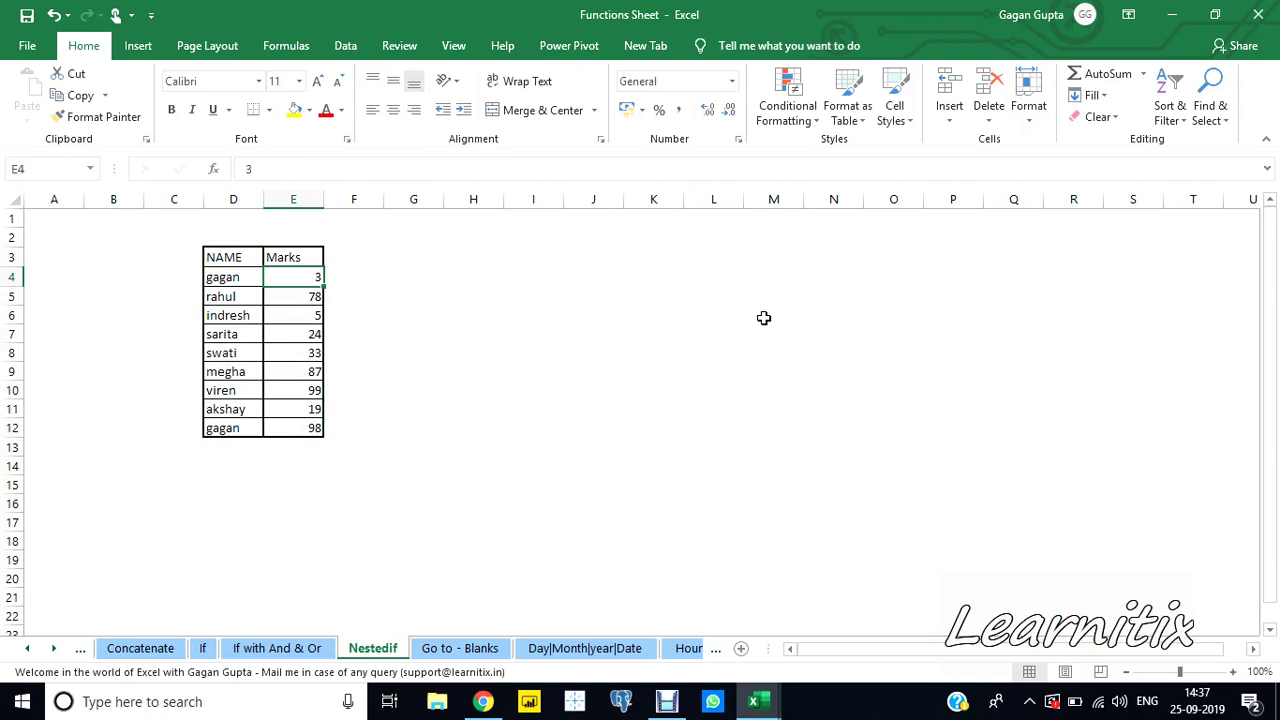
key("Right")
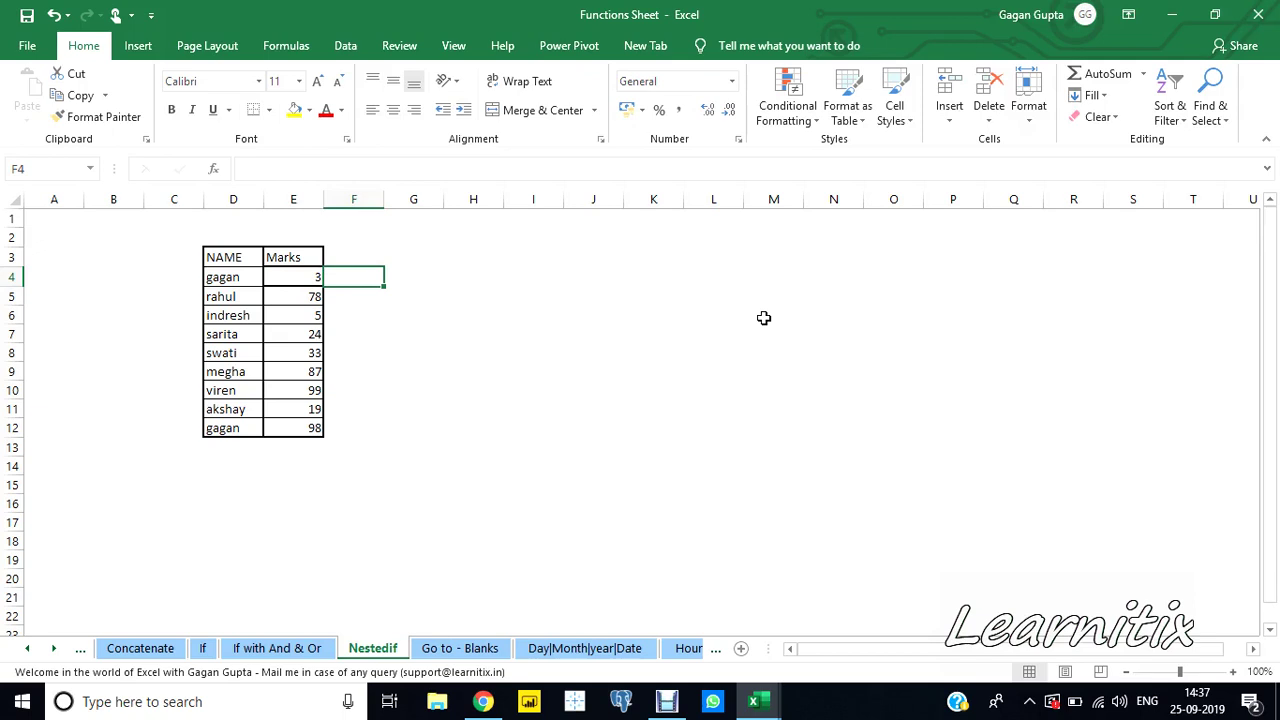
key("Left")
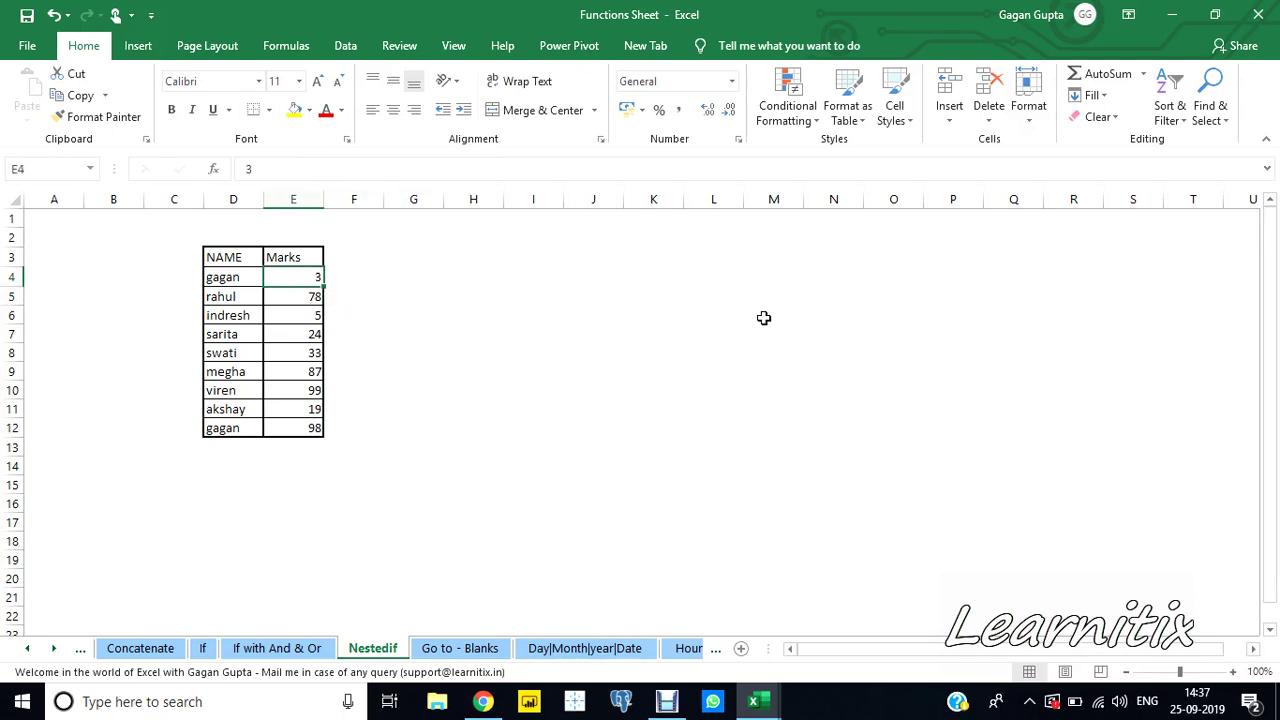
key("ctrl+shift+Down")
key("Down")
key("Right")
key("Left")
key("Up")
key("Right")
key("Right")
key("Right")
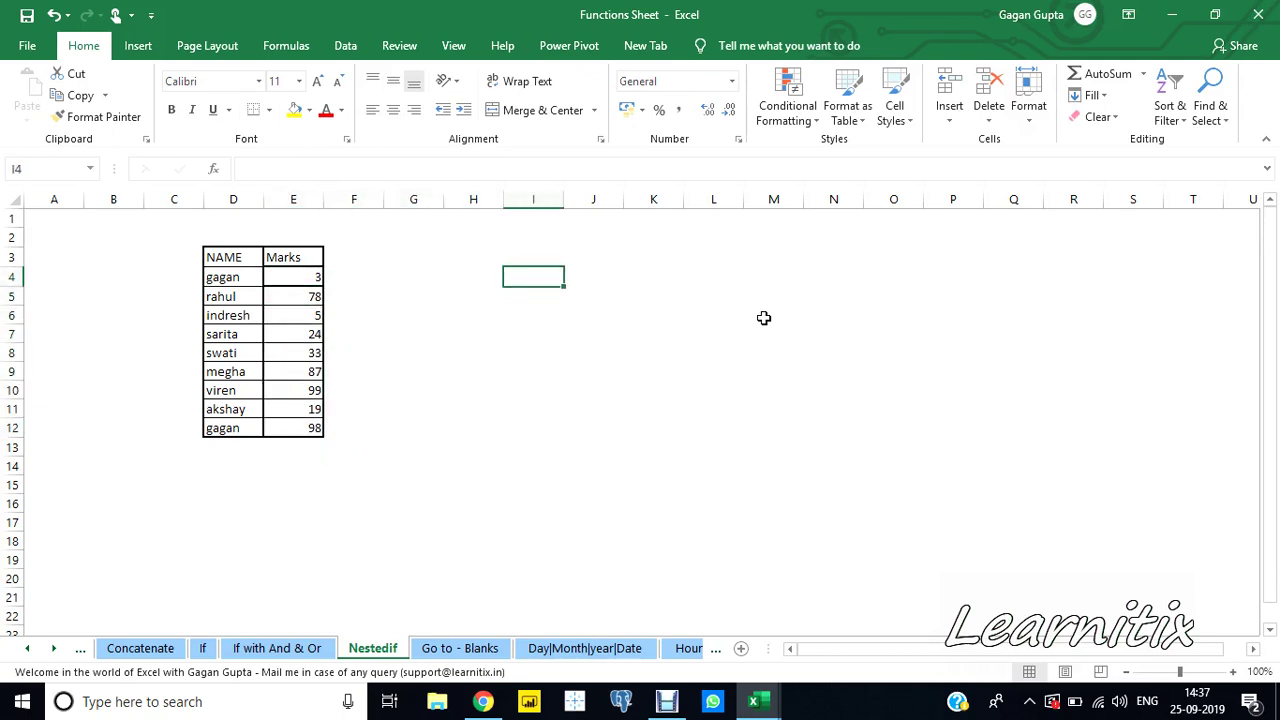
key("Right")
key("Right")
key("Right")
key("Right")
key("Up")
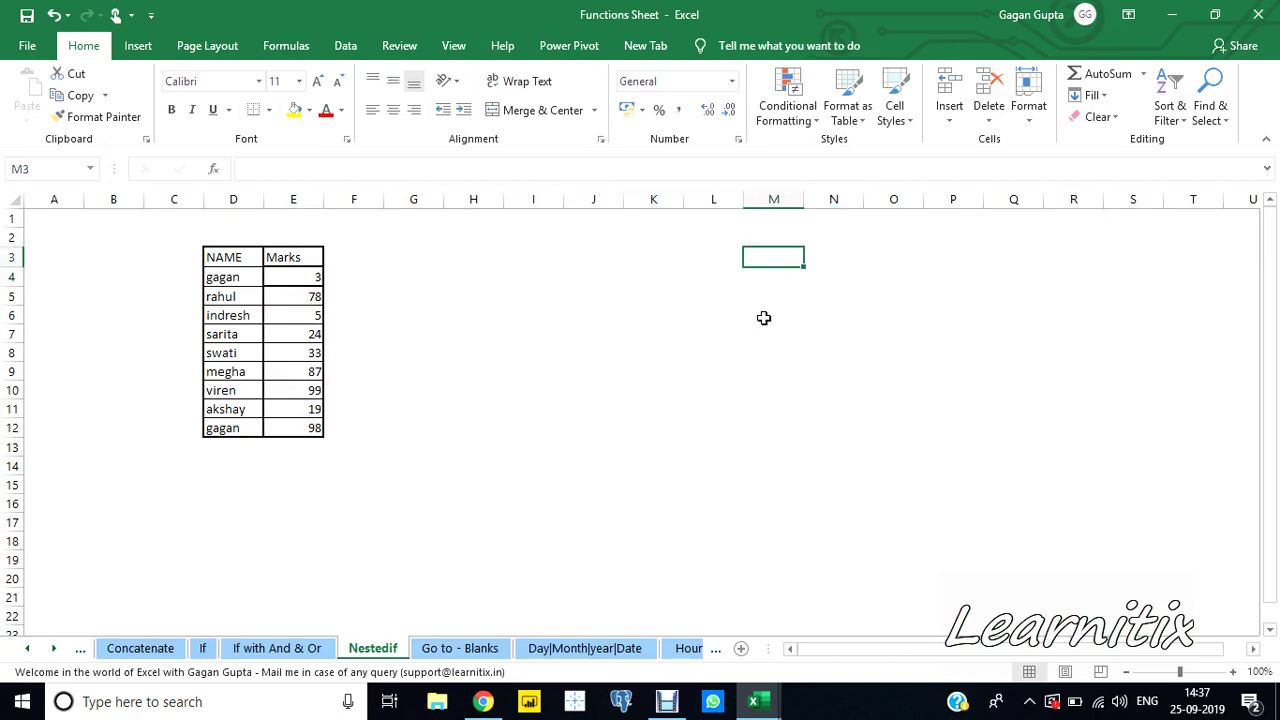
- Enter thresholds 0, 30 and 50 in M3:M5 with a first grade label in N3
type("0")
key("Return")
type("30")
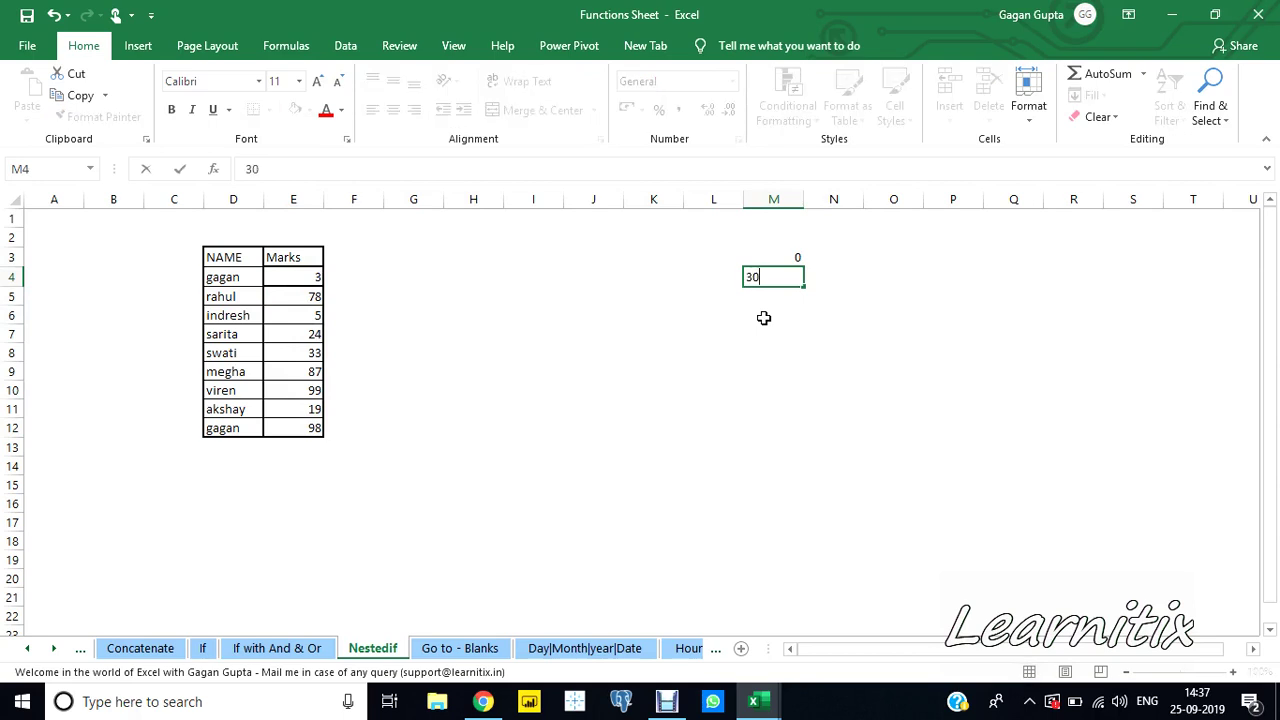
key("Return")
key("Up")
key("Up")
key("Right")
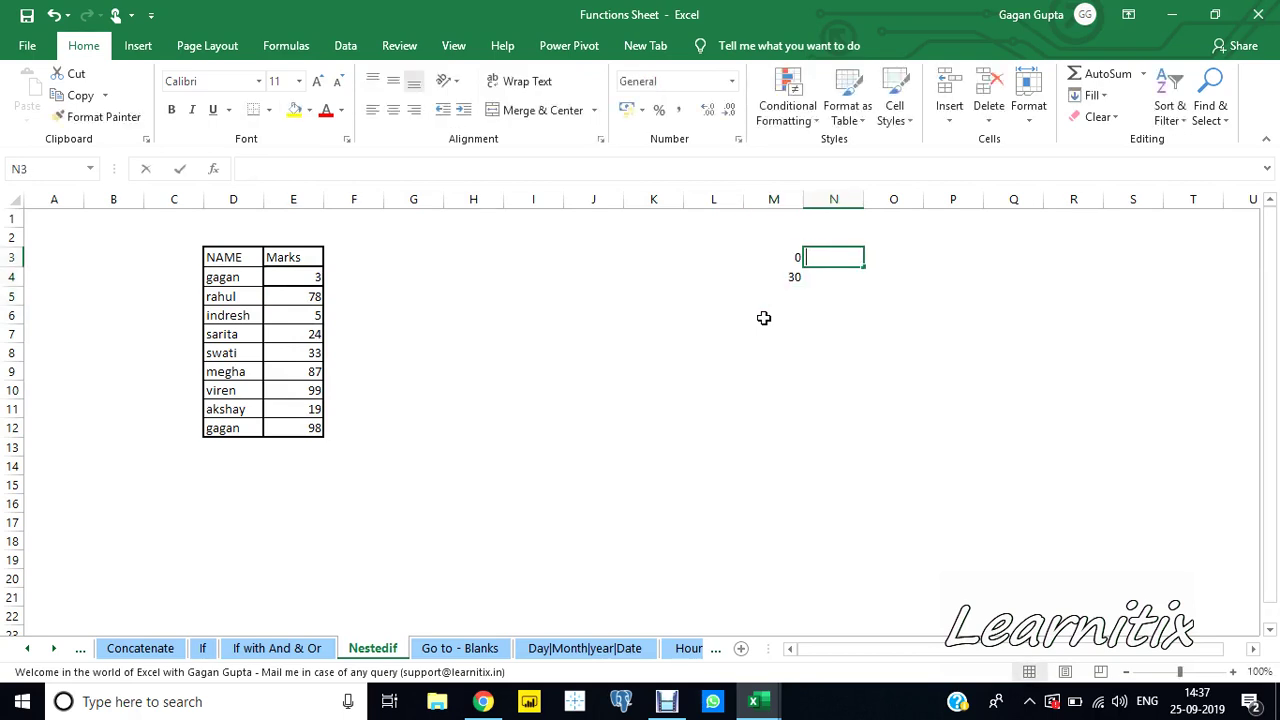
type("A grade")
key("Return")
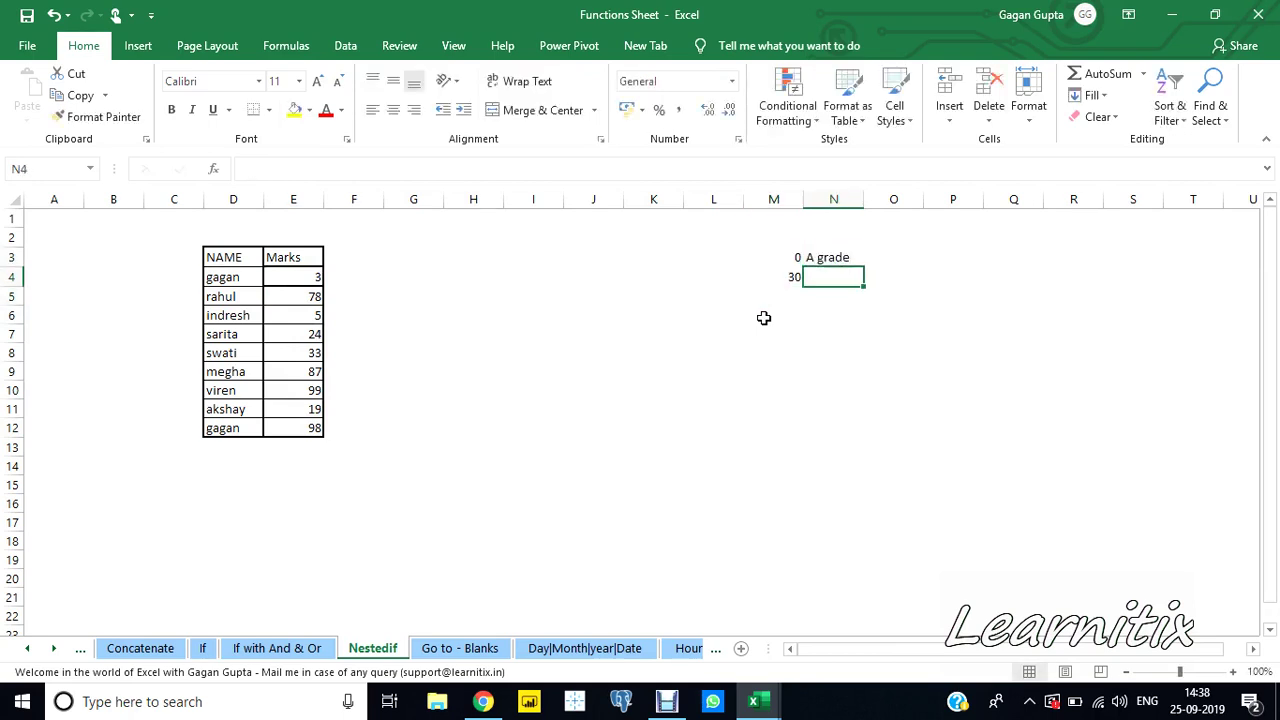
key("Left")
key("Down")
type("50")
key("ctrl+Return")
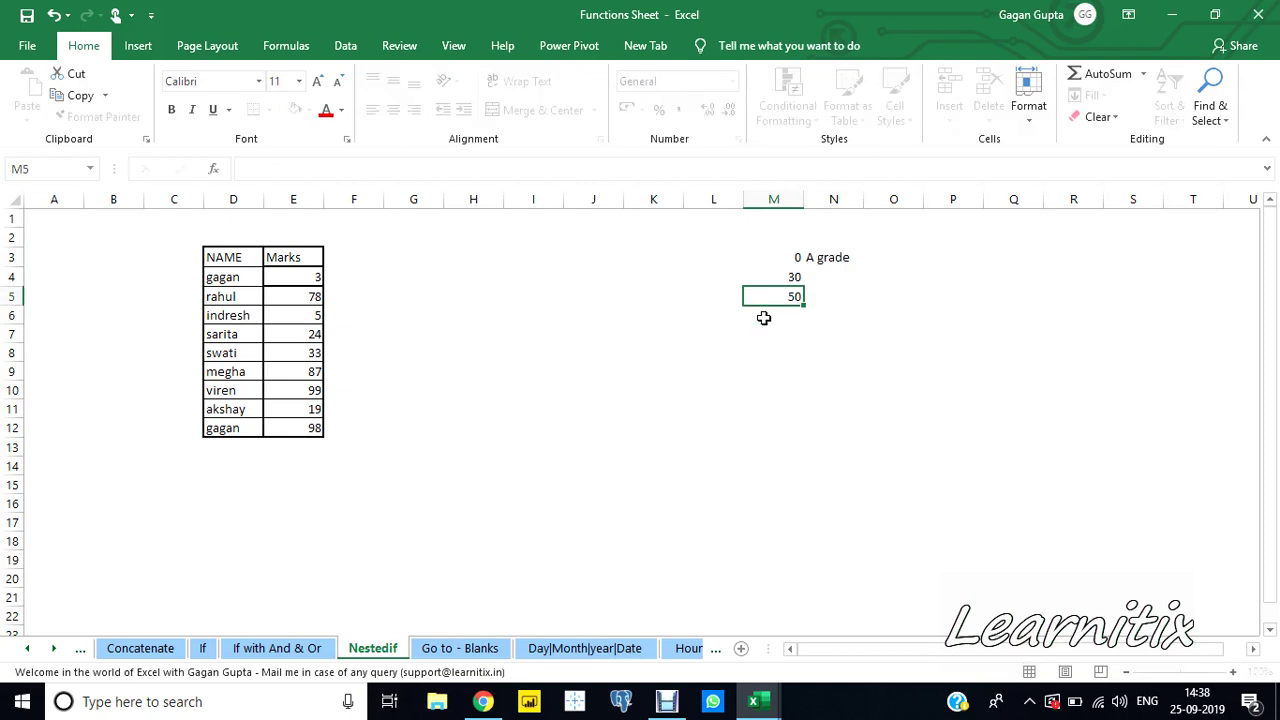
key("Up")
key("Right")
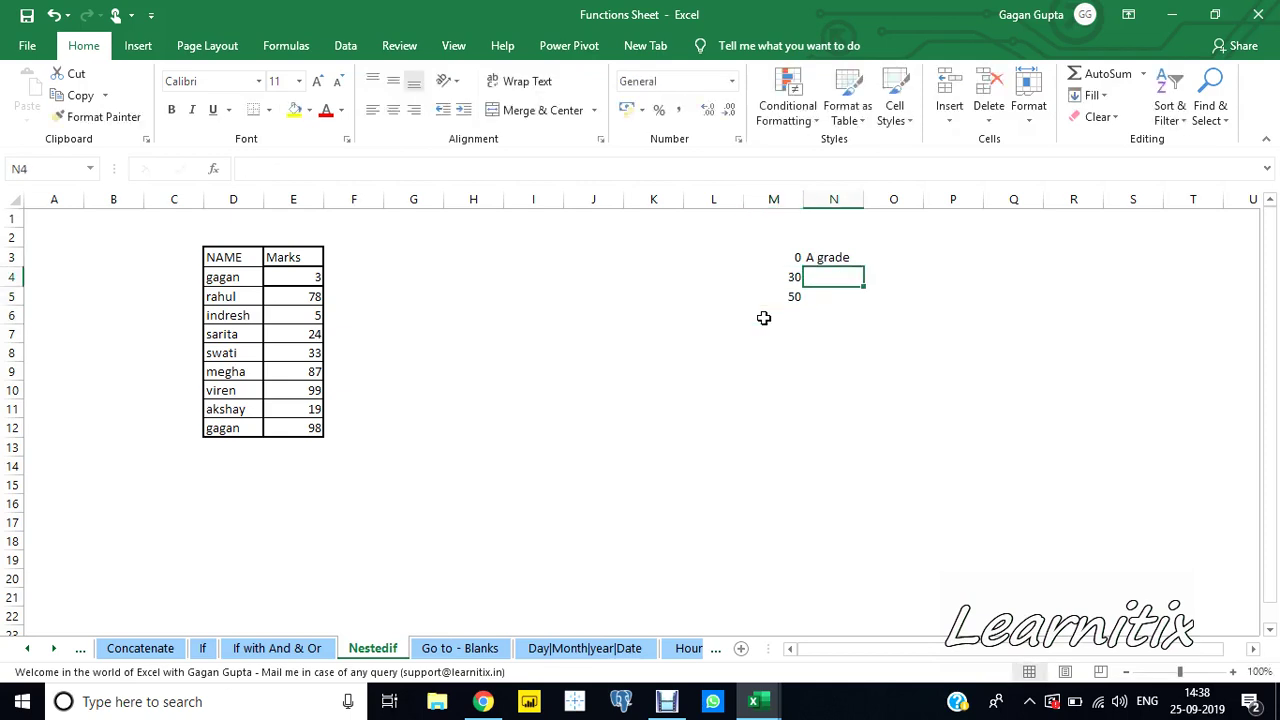
- Relabel N3 as D grade and label the 30 band C grade in N4
key("Up")
type("D ")
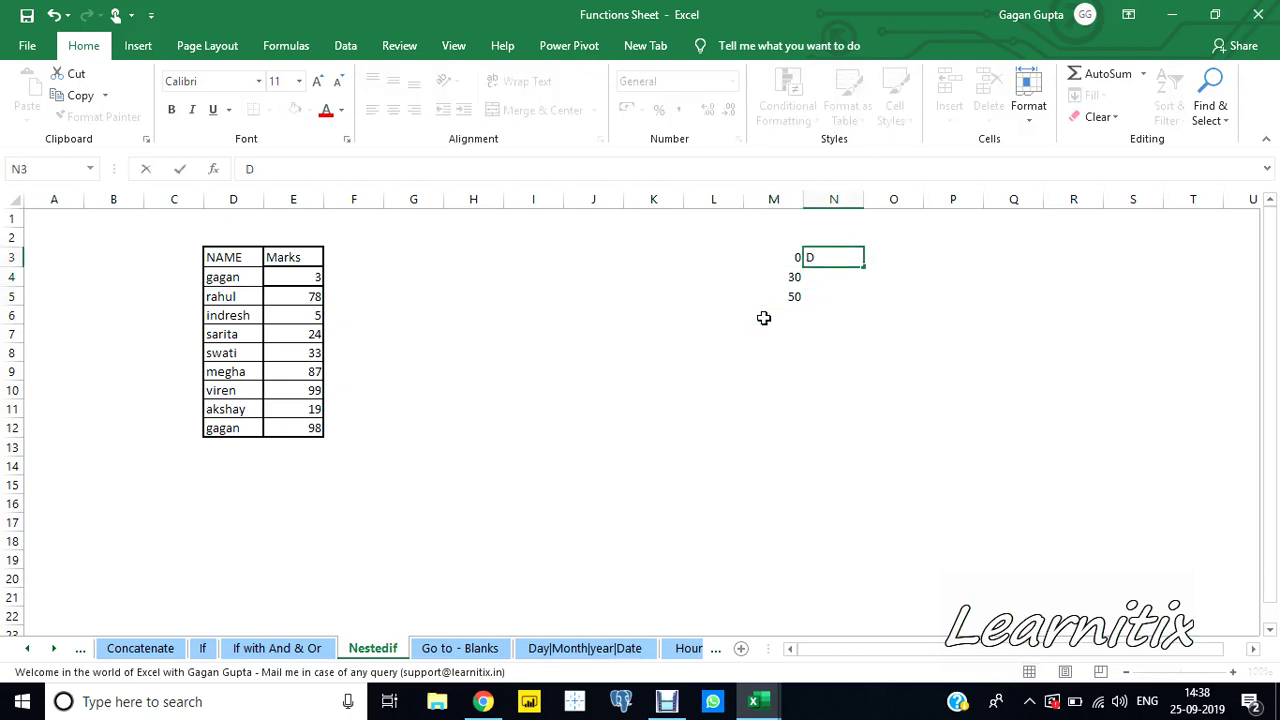
type("grade")
key("Return")
key("Up")
key("Left")
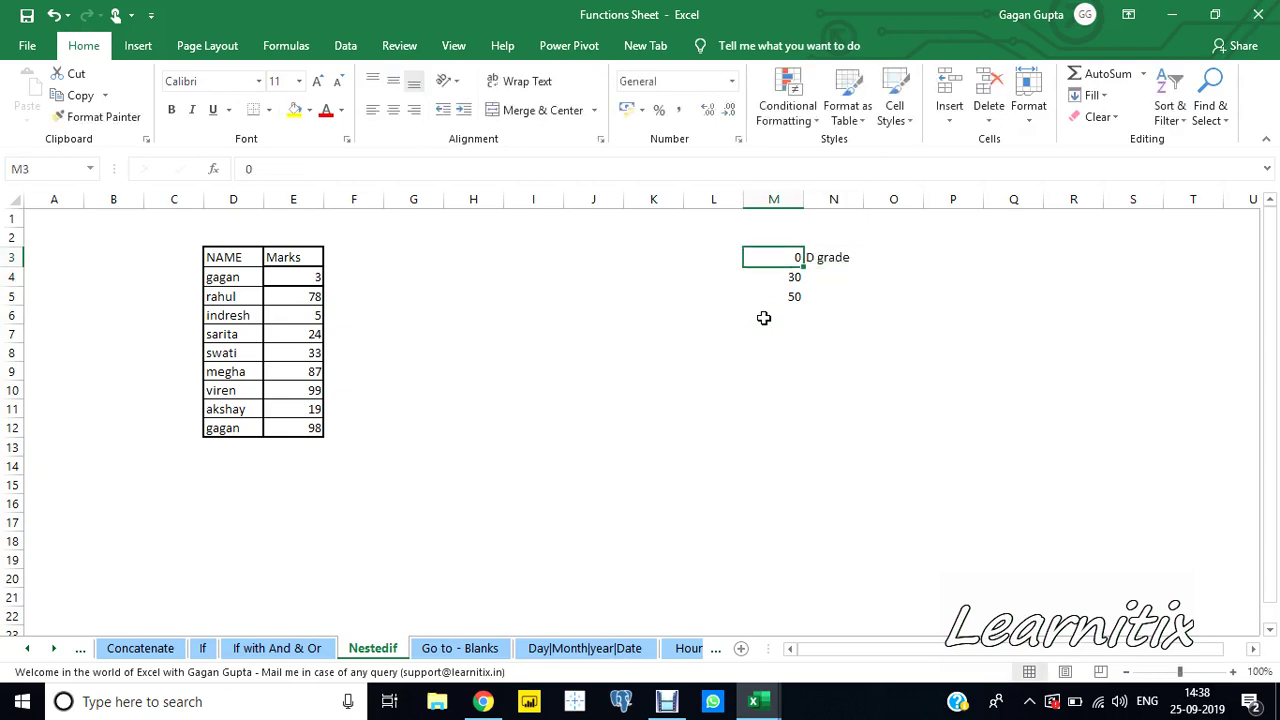
key("shift+Down")
key("Right")
key("Left")
key("Down")
key("shift+Down")
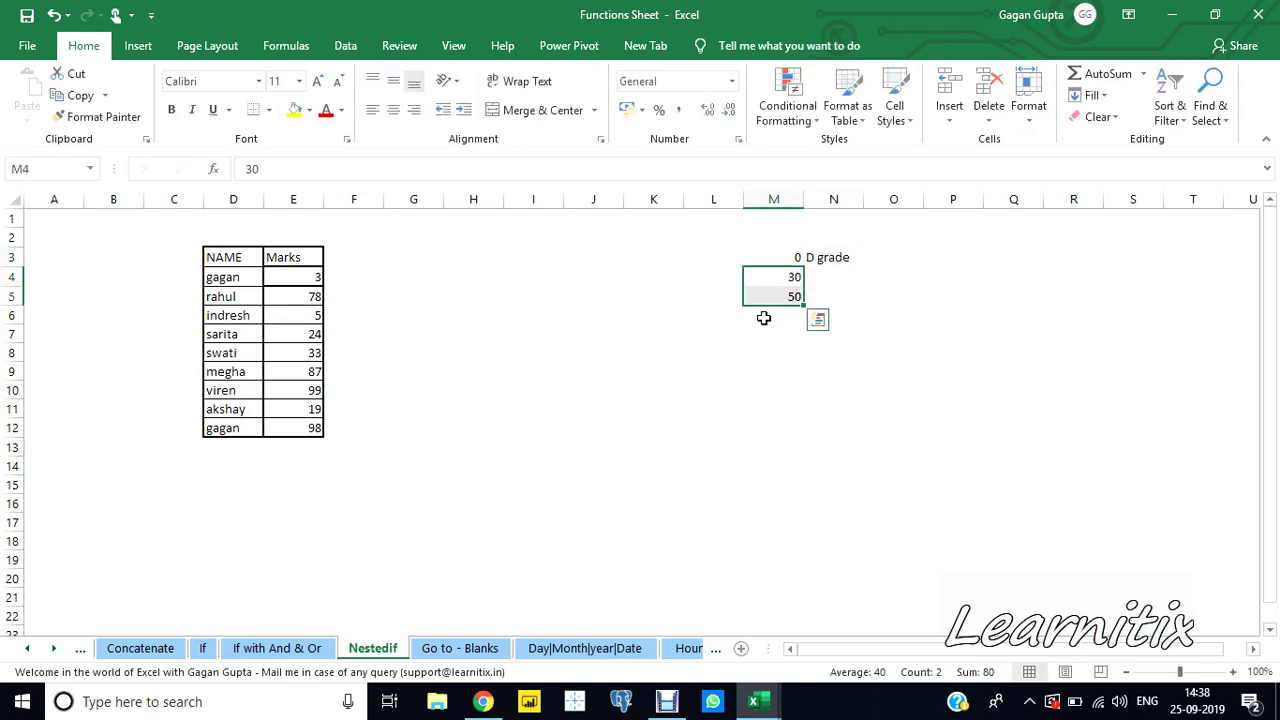
key("Right")
type("C grad")
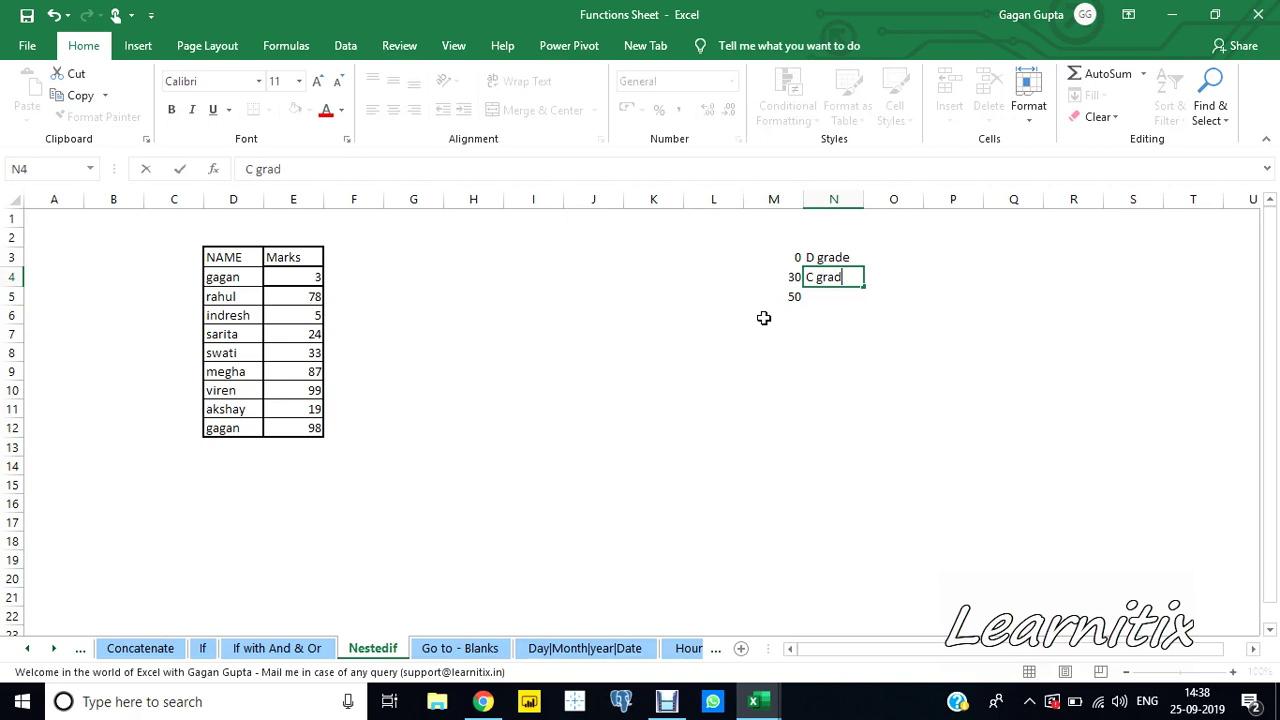
type("e")
key("Return")
- Add the 80 threshold in M6 and label N5 B grade and N6 A grade
key("Left")
key("Down")
type("80")
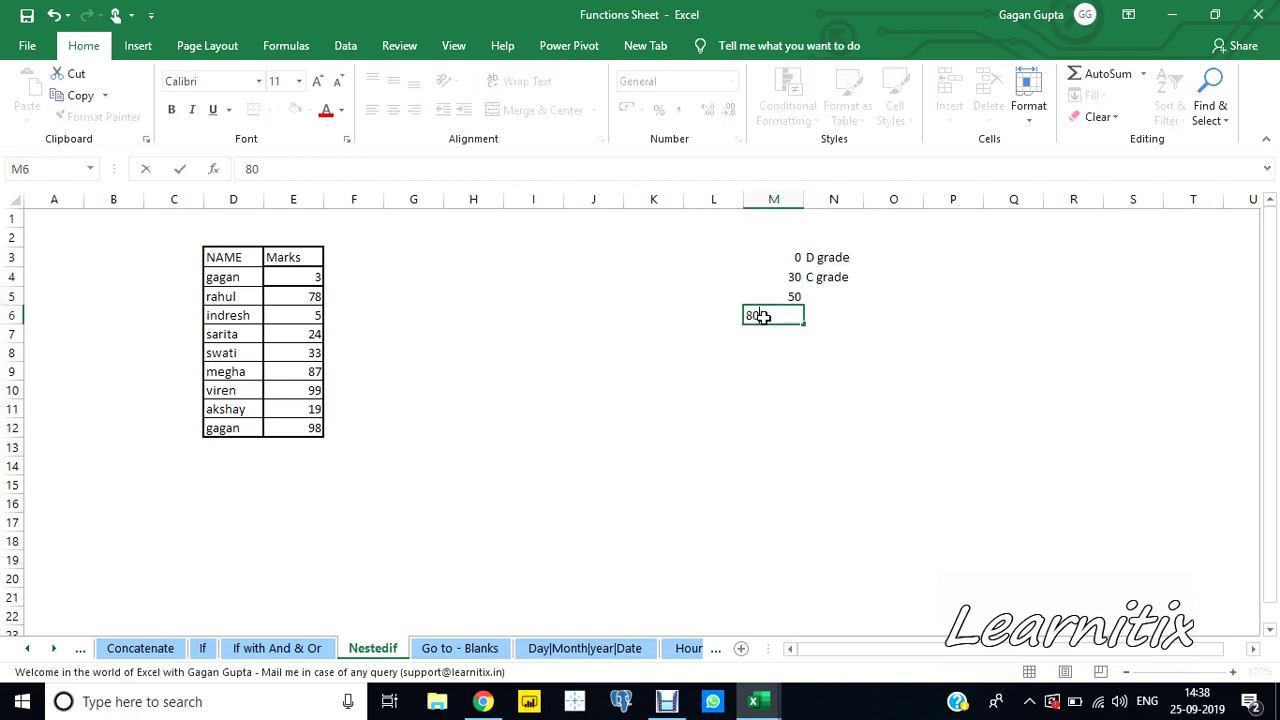
key("ctrl+Return")
key("Up")
key("Right")
type("B")
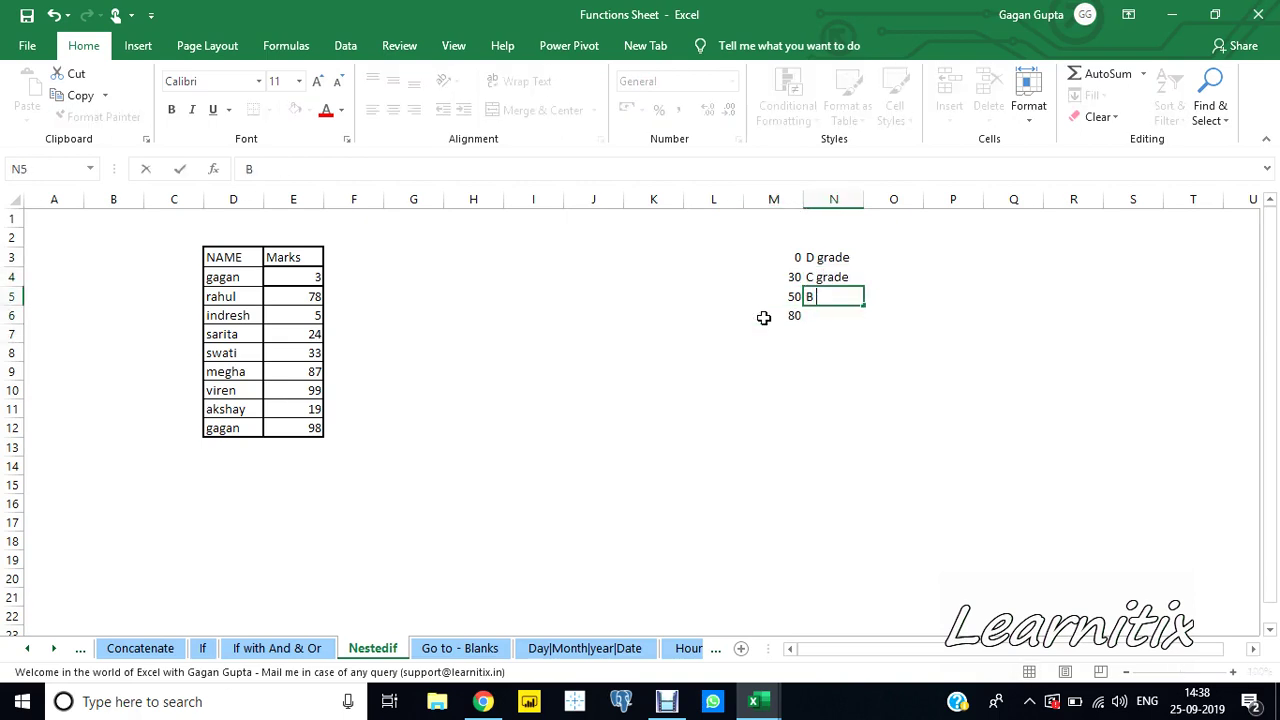
type(" grade")
key("Return")
key("Left")
key("Right")
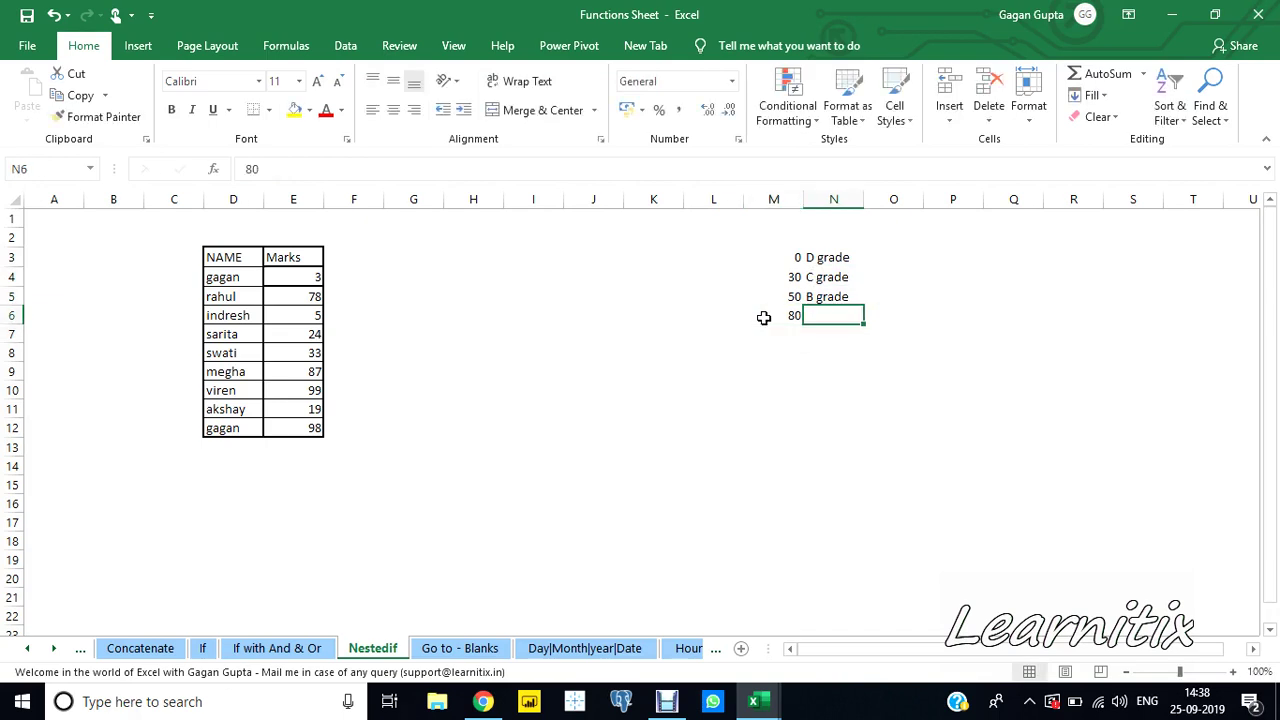
type("A grade")
key("Return")
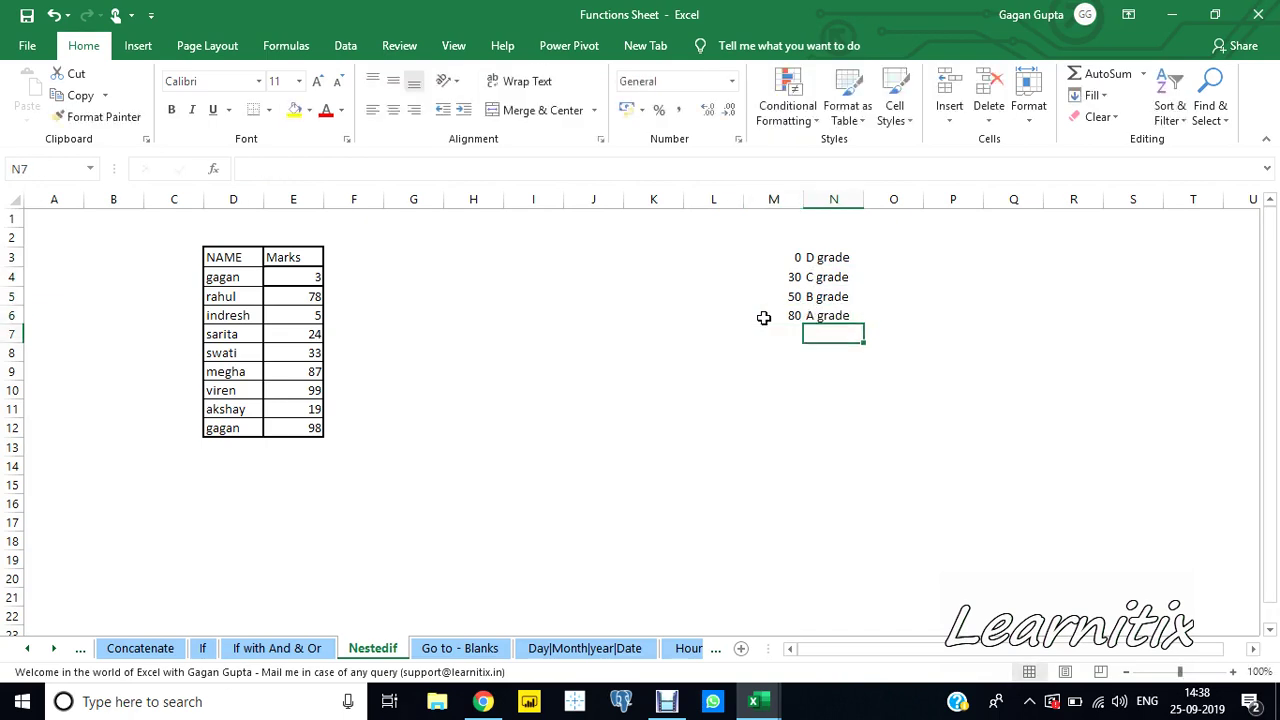
- Select the M3:N6 band table and the 0 to 30 band to check it
key("Up")
key("Up")
key("Up")
key("Left")
key("shift+Right")
key("shift+Down")
key("shift+Down")
key("shift+Down")
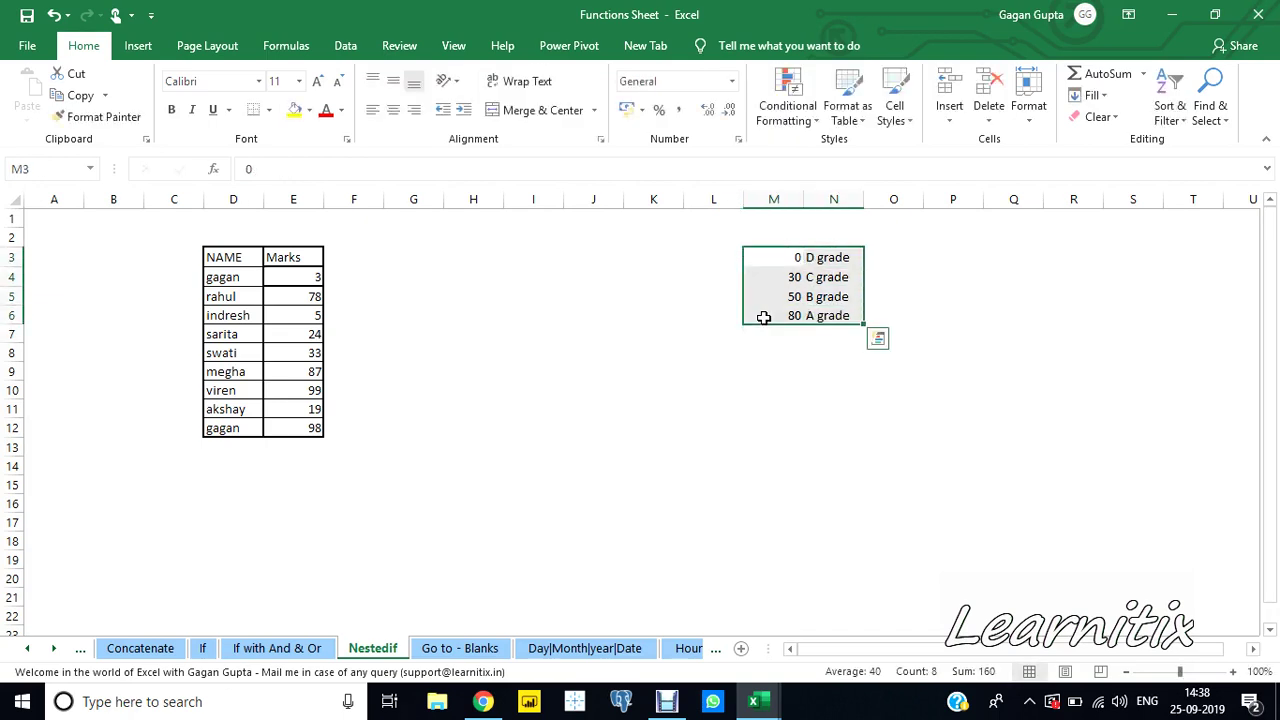
key("shift+Left")
key("shift+Up")
key("shift+Up")
key("shift+Up")
key("shift+Down")
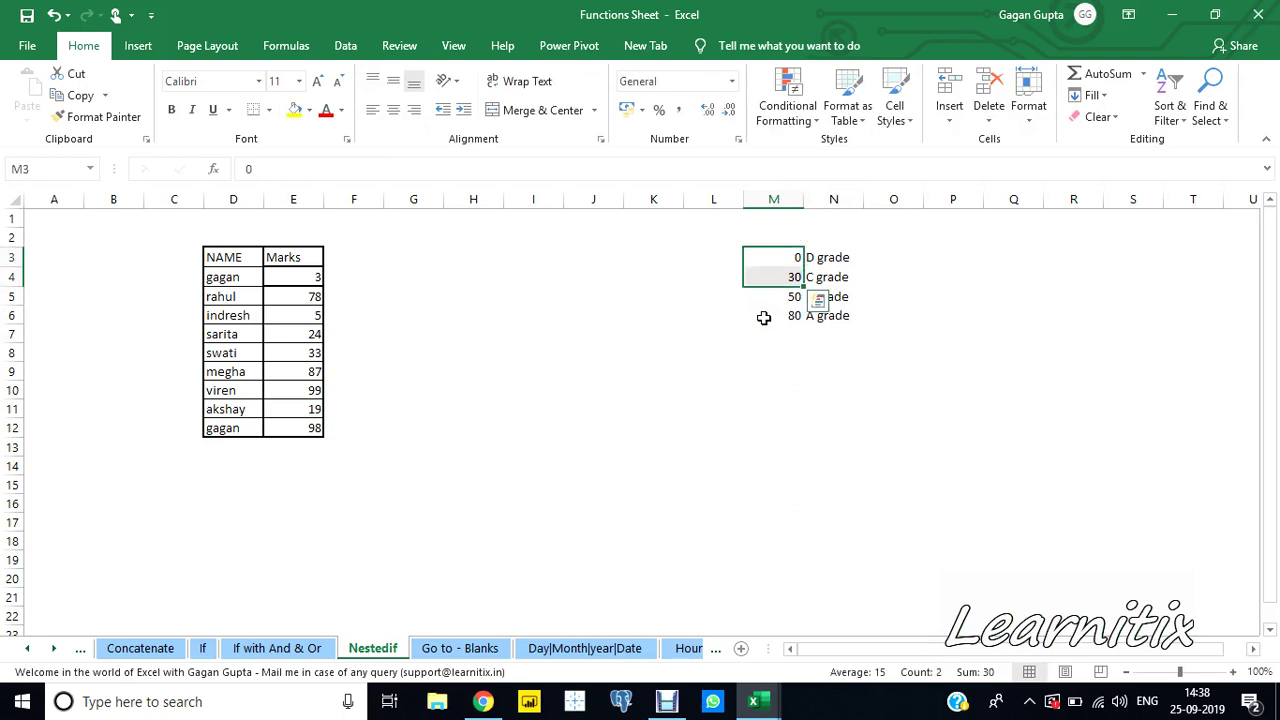
key("Right")
key("Left")
key("Down")
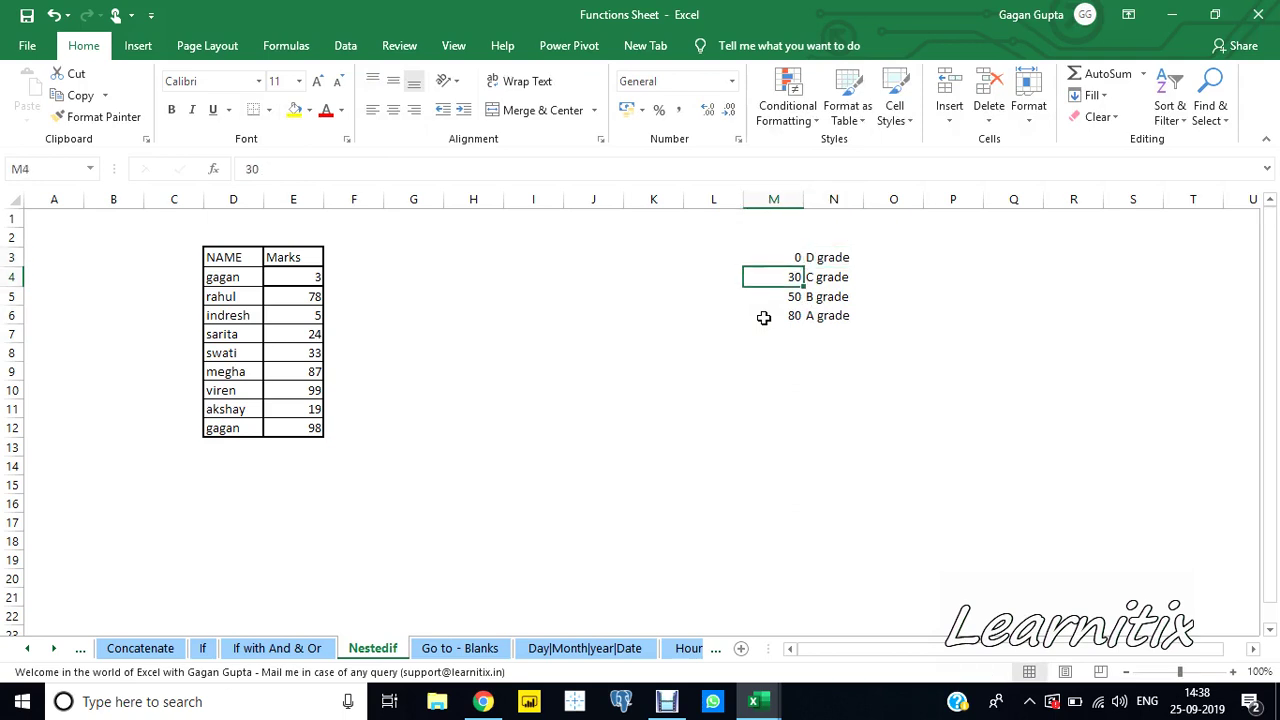
key("shift+Down")
key("Right")
key("Left")
key("Down")
key("shift+Down")
key("Right")
key("Left")
key("Down")
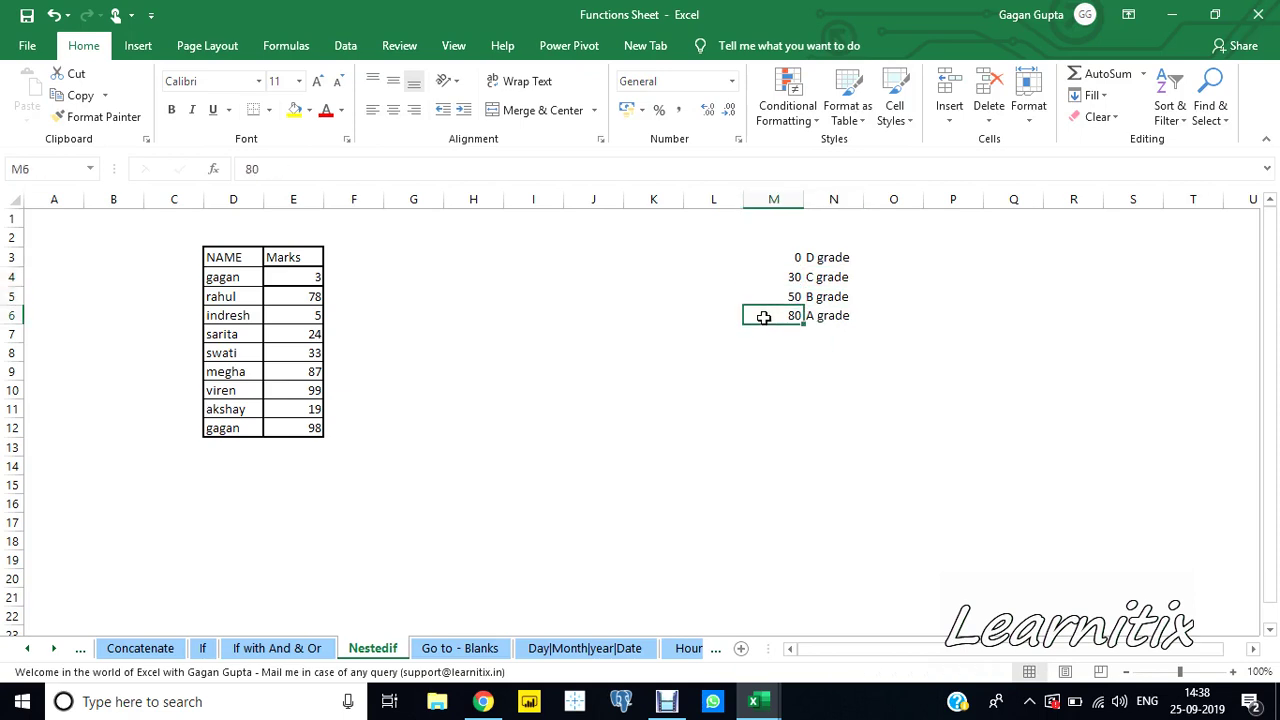
key("Right")
key("Left")
key("ctrl+Left")
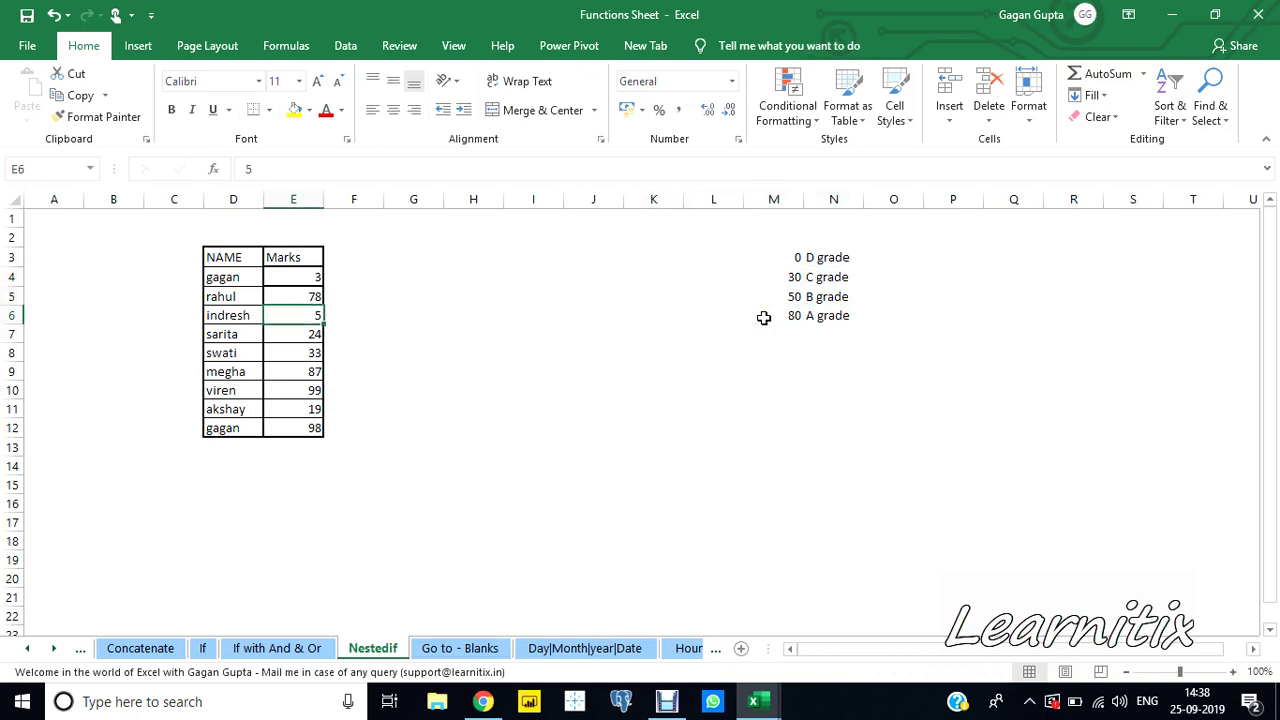
key("Up")
key("Up")
key("Right")
key("Down")
key("Left")
key("Up")
key("Up")
key("Right")
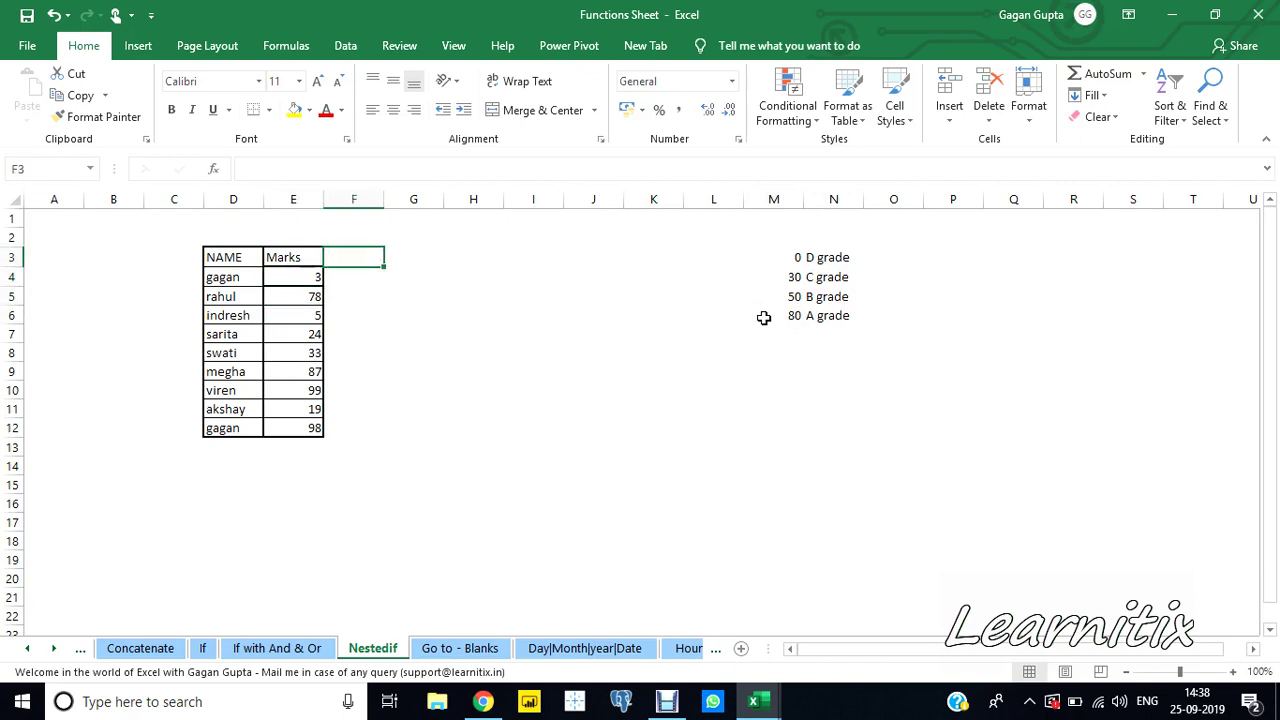
key("Down")
key("Right")
key("Left")
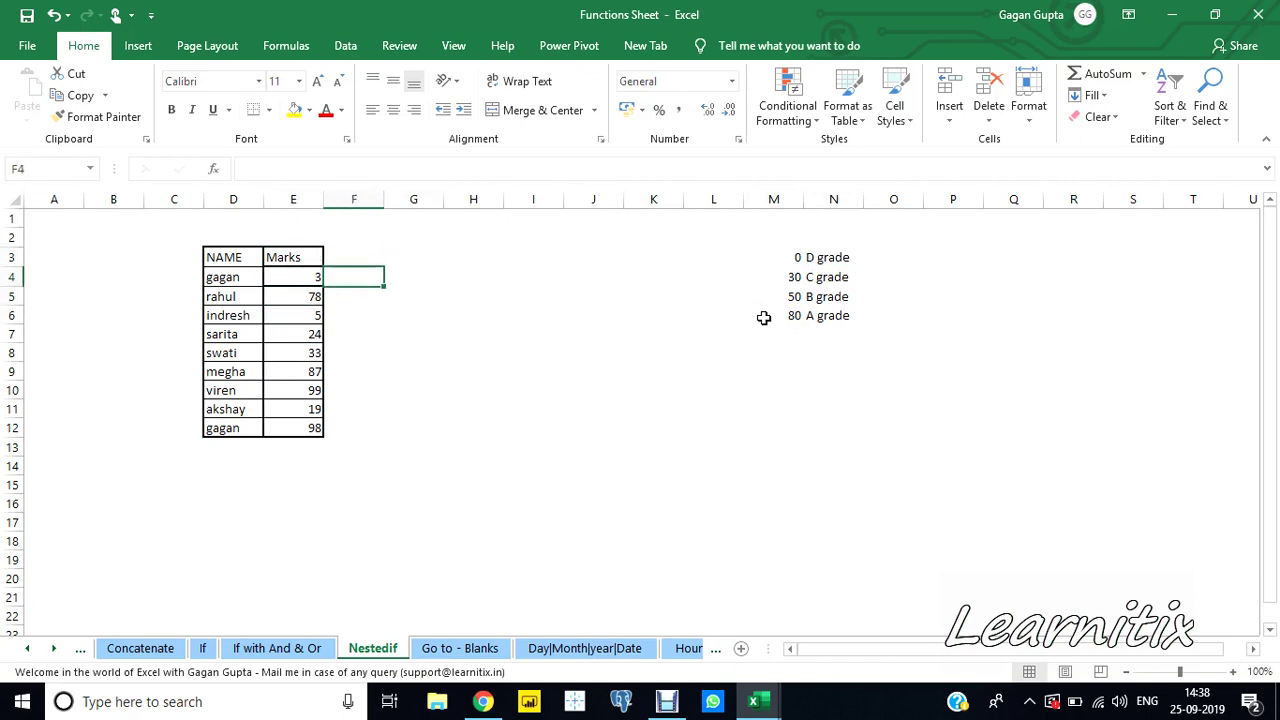
key("Right")
key("Right")
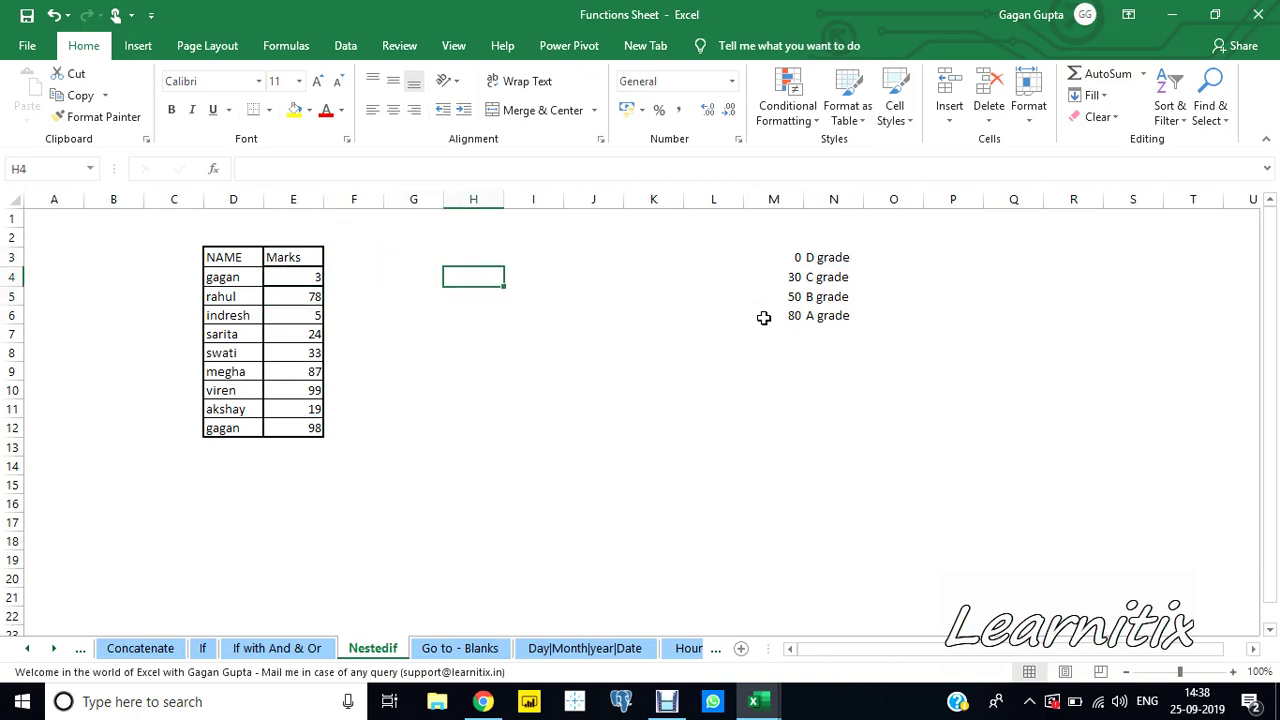
key("Right")
key("Right")
key("Right")
key("Right")
key("Up")
key("shift+Down")
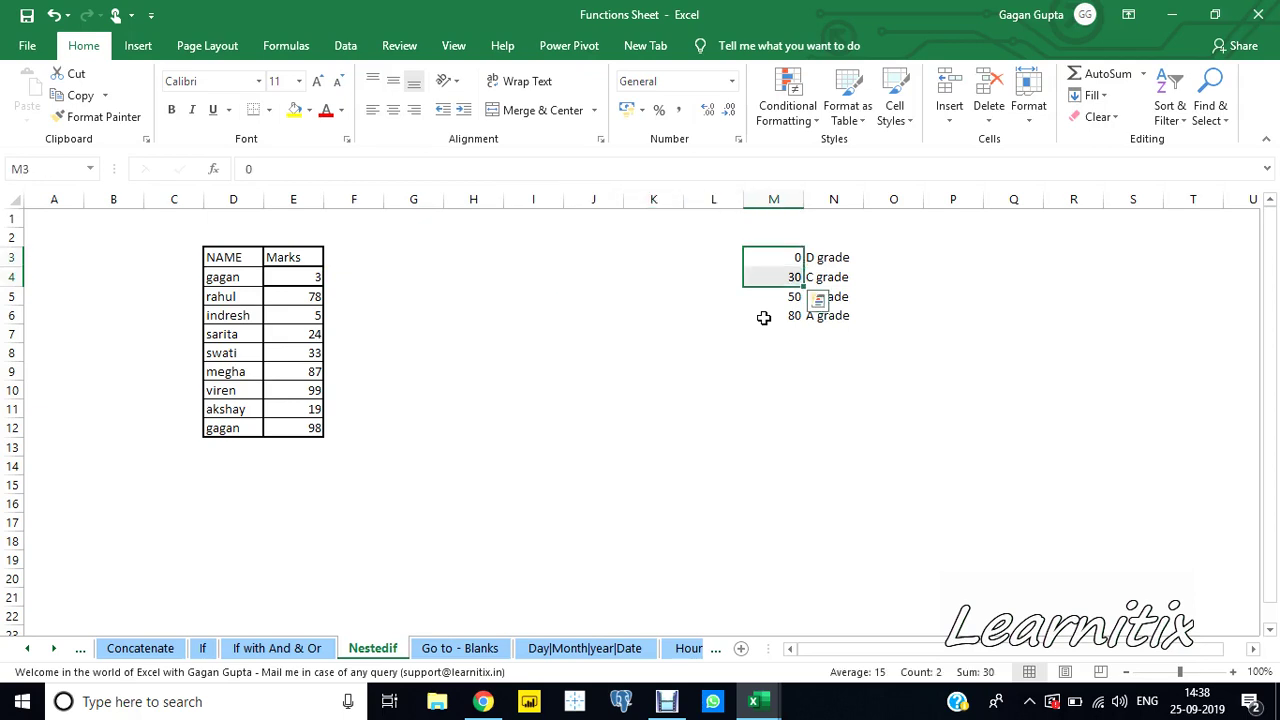
key("Right")
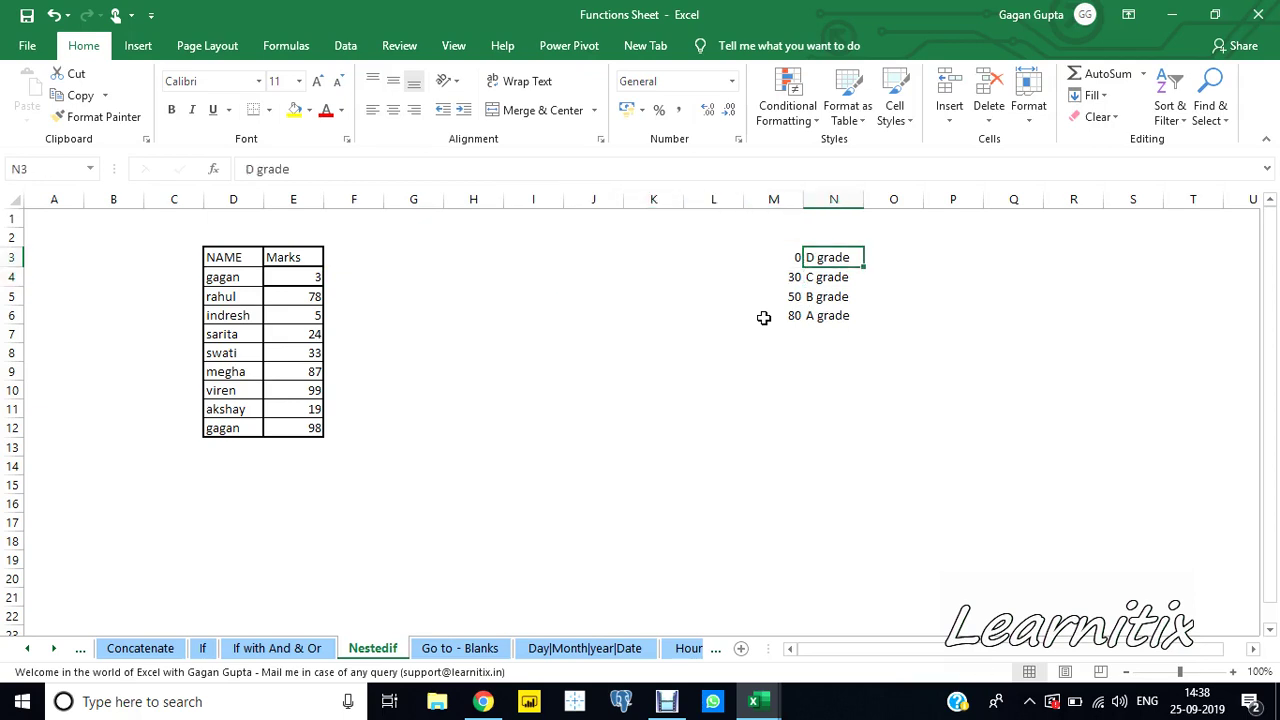
key("Left")
key("Left")
key("Left")
key("Left")
key("Left")
key("Left")
- Start an IF formula in F4 with draft conditions E4>0 and E4<30
key("Down")
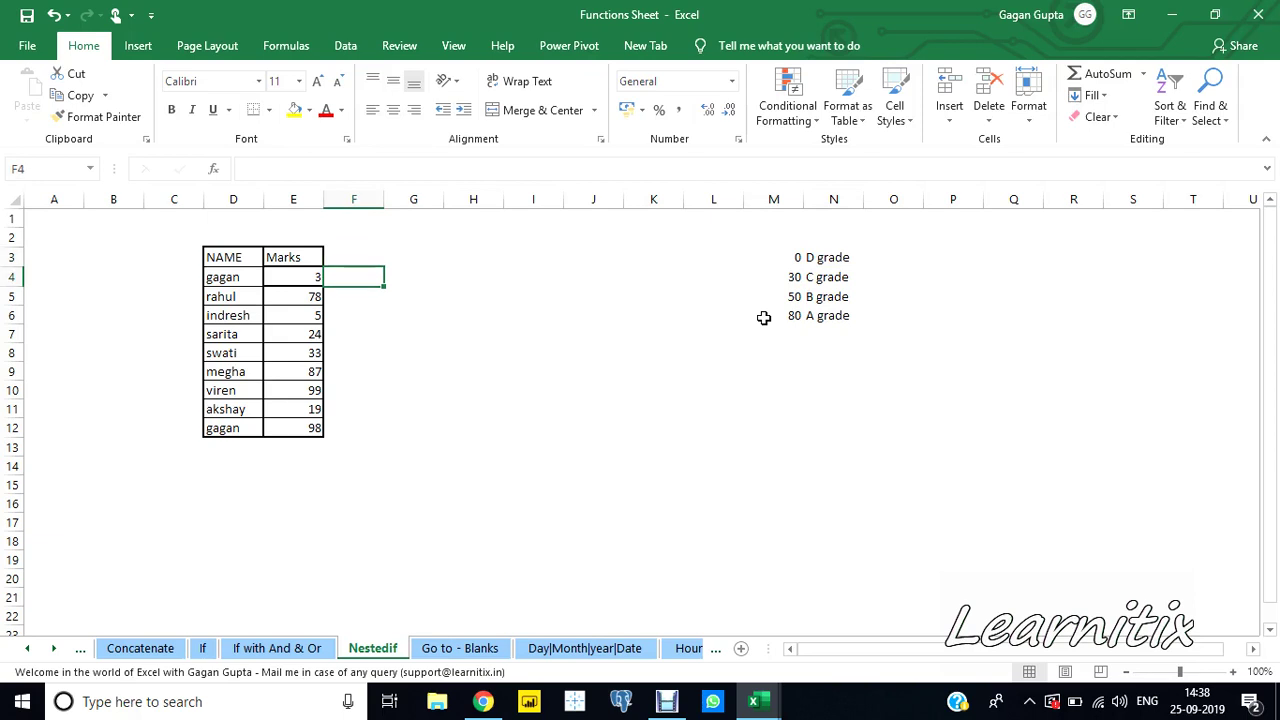
type("=if")
key("Tab")
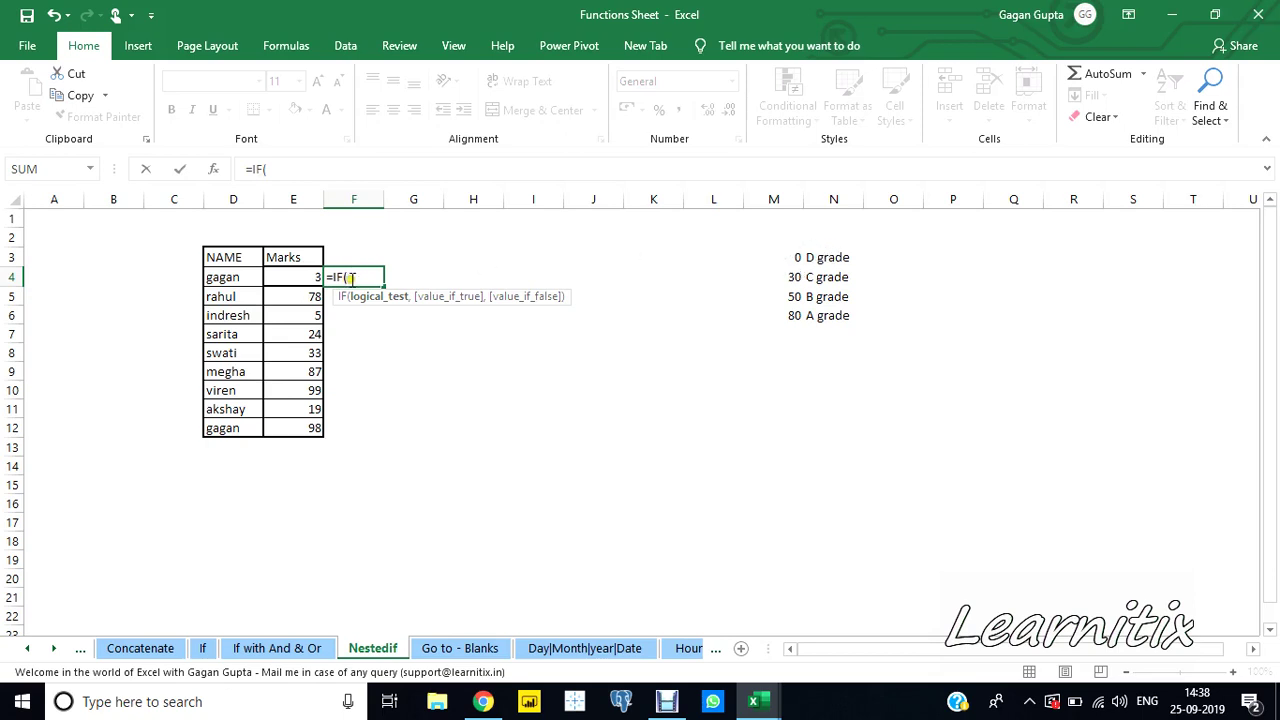
key("Left")
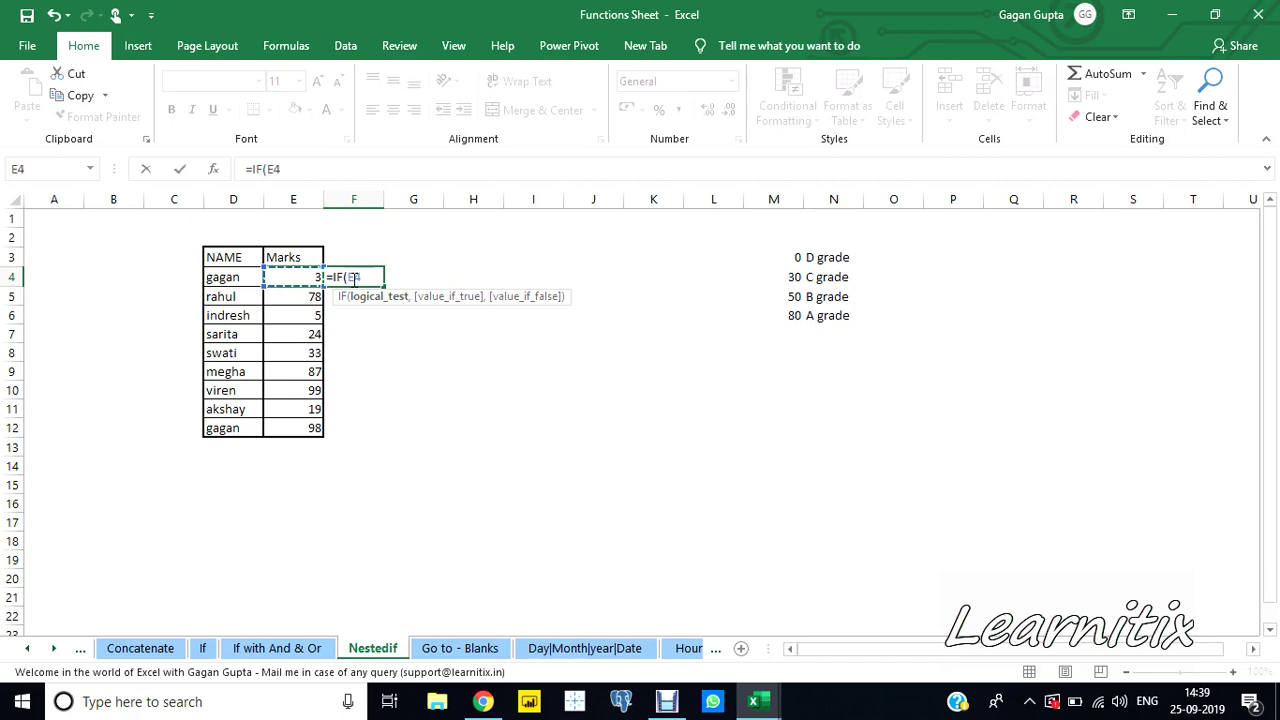
type(">0,")
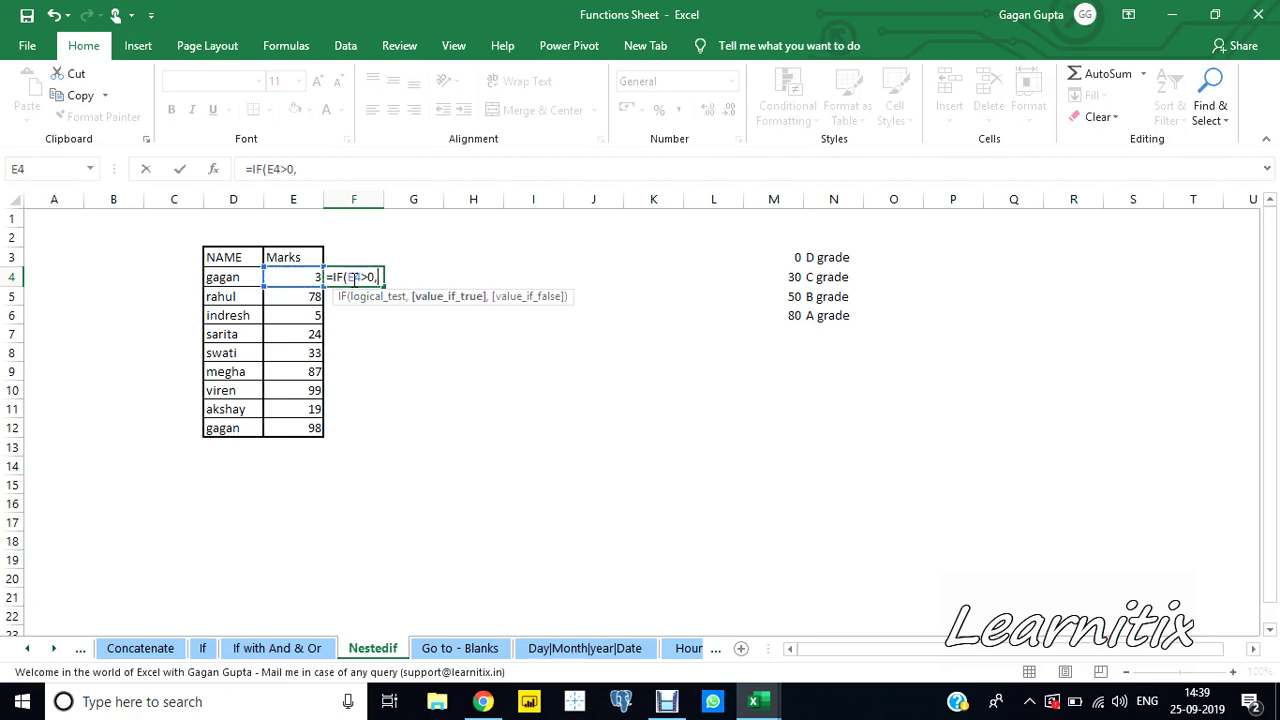
key("Left")
type("<30")
type(",")
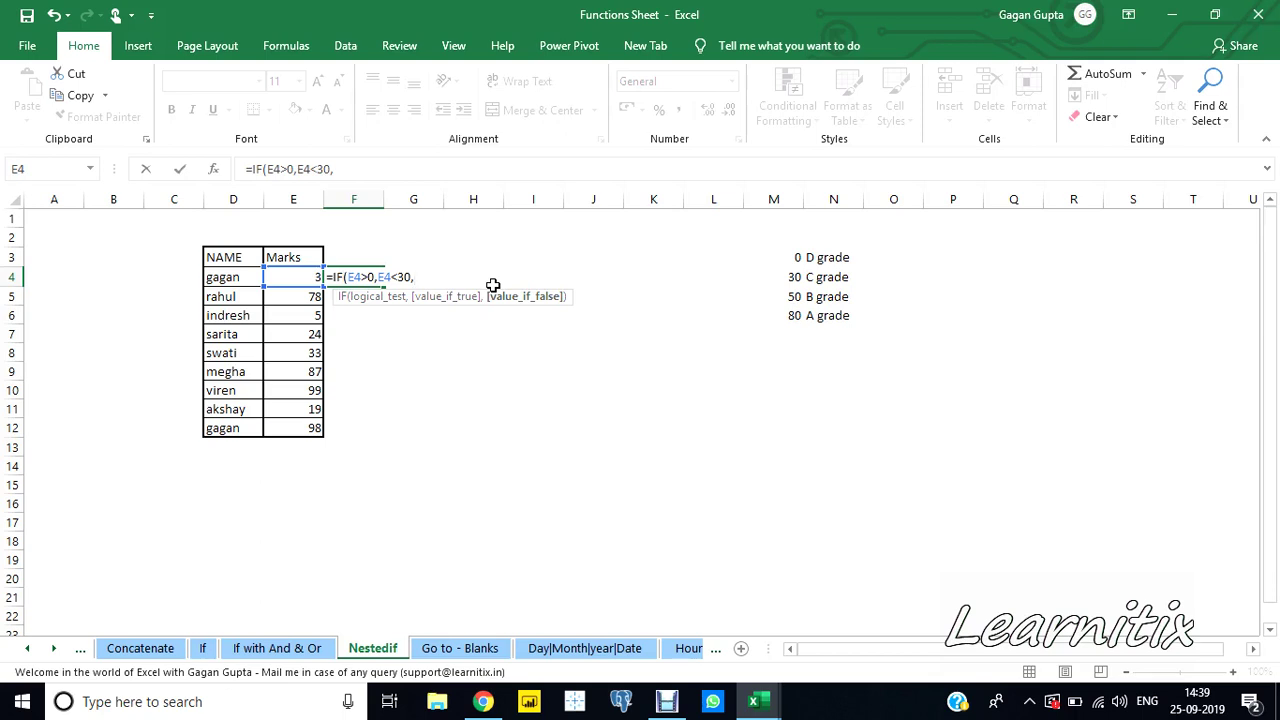
- Redo the conditions inside AND as AND(E4>0,E4<30)
key("BackSpace")
key("BackSpace")
key("BackSpace")
key("BackSpace")
key("BackSpace")
key("BackSpace")
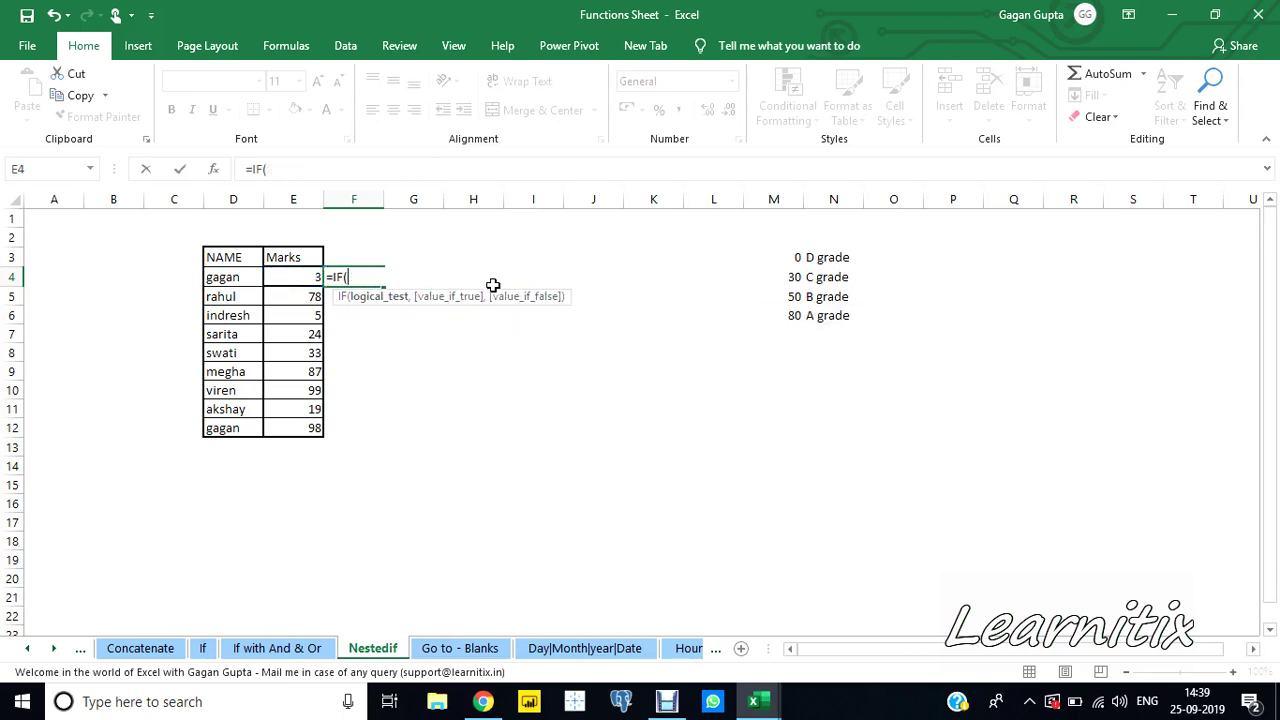
type("and")
key("Tab")
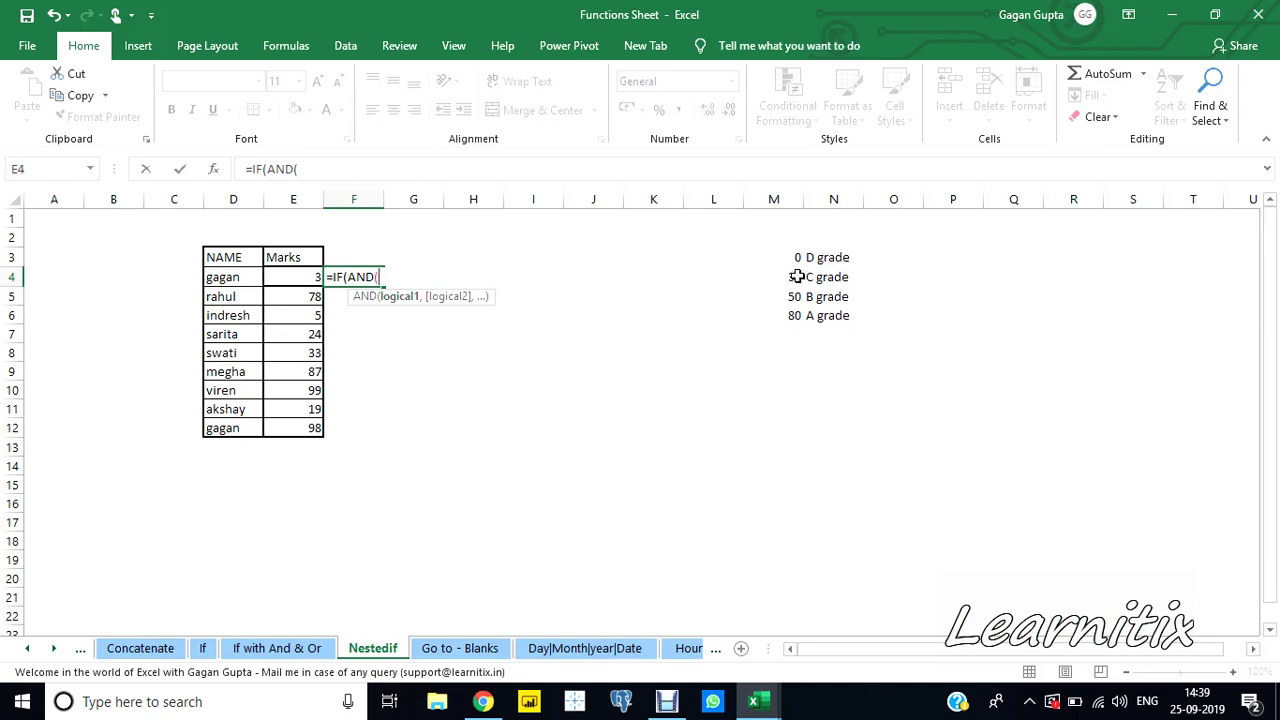
key("Left")
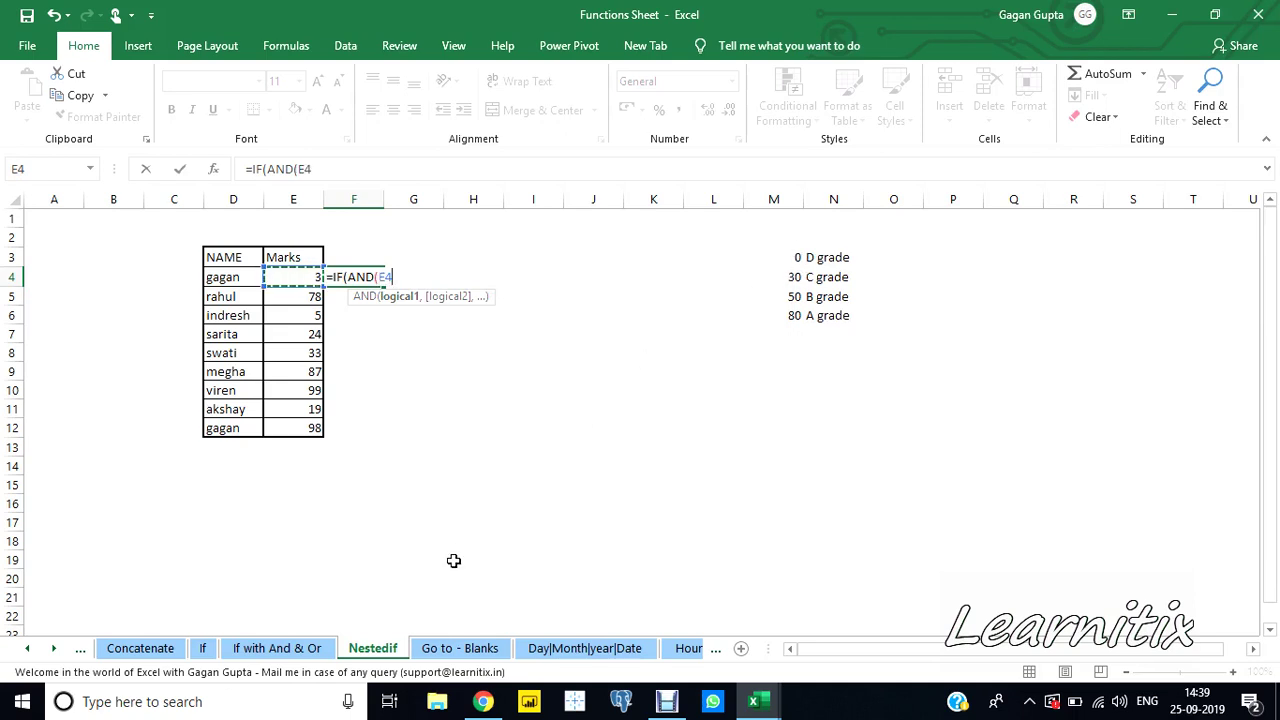
type(">0,")
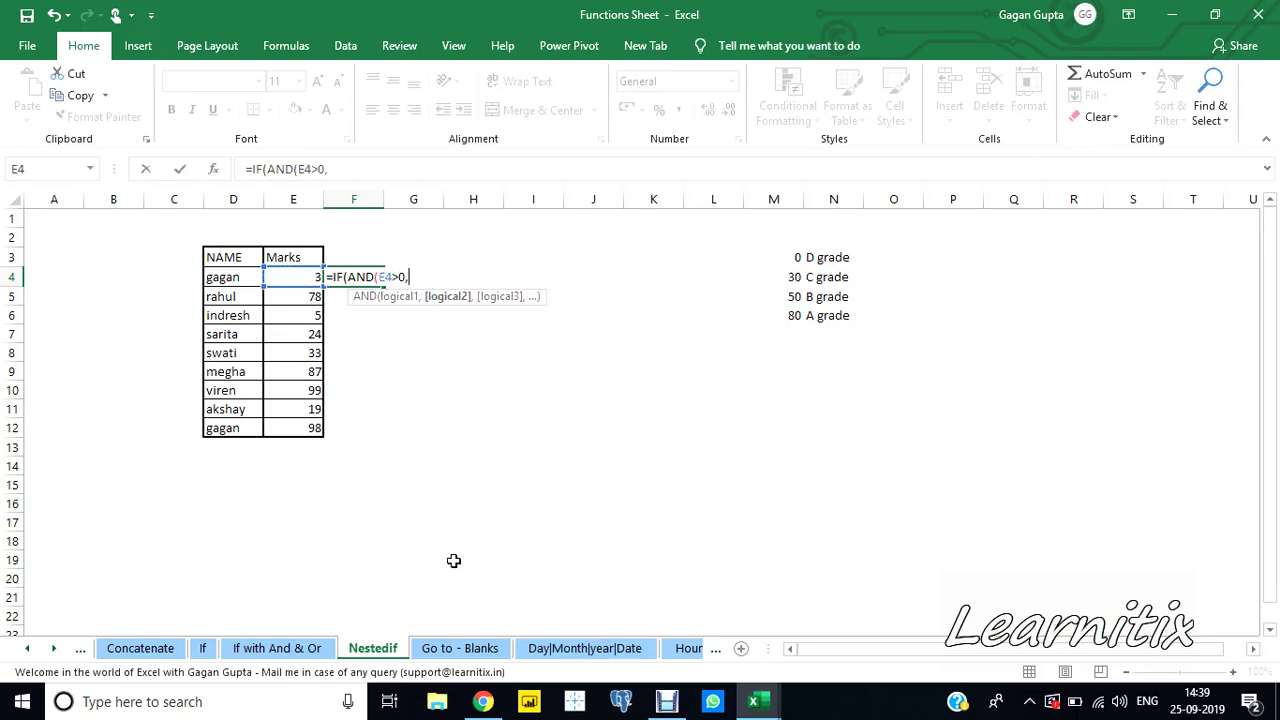
key("Left")
type("<30")
type(")")
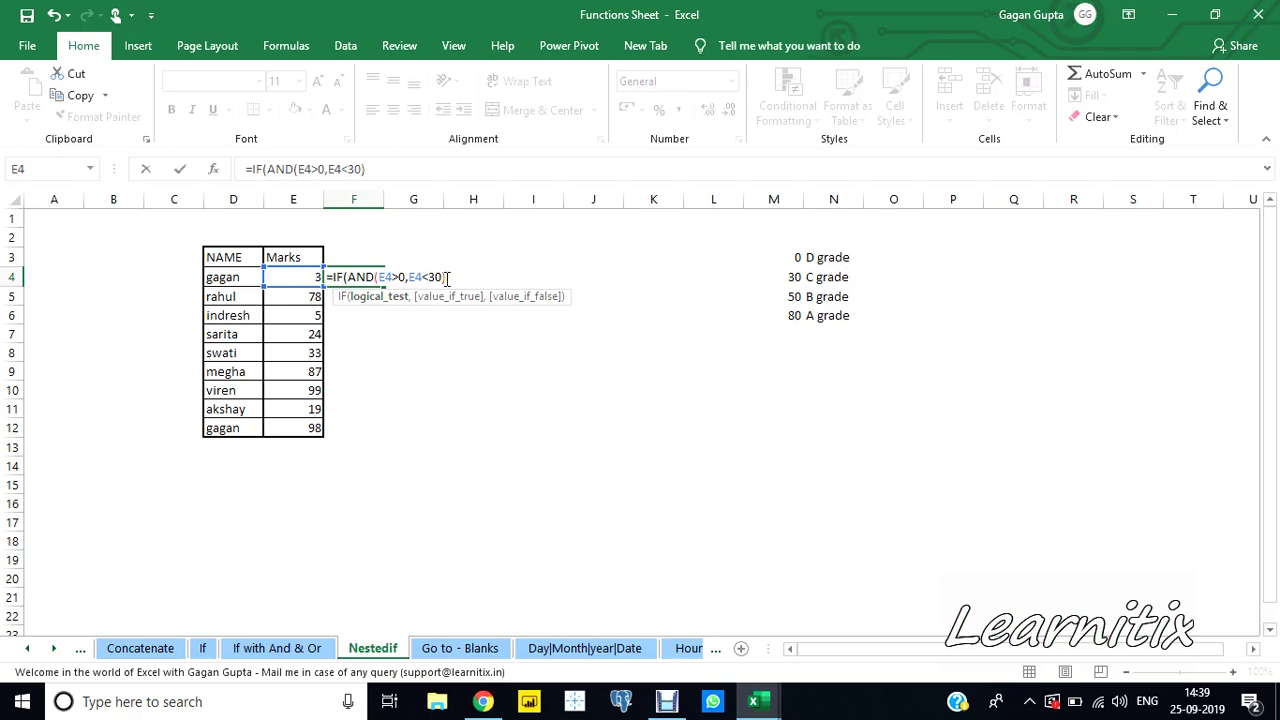
- Add "D grade" as the true result and begin a nested IF
left_click_drag(378, 277, 450, 277)
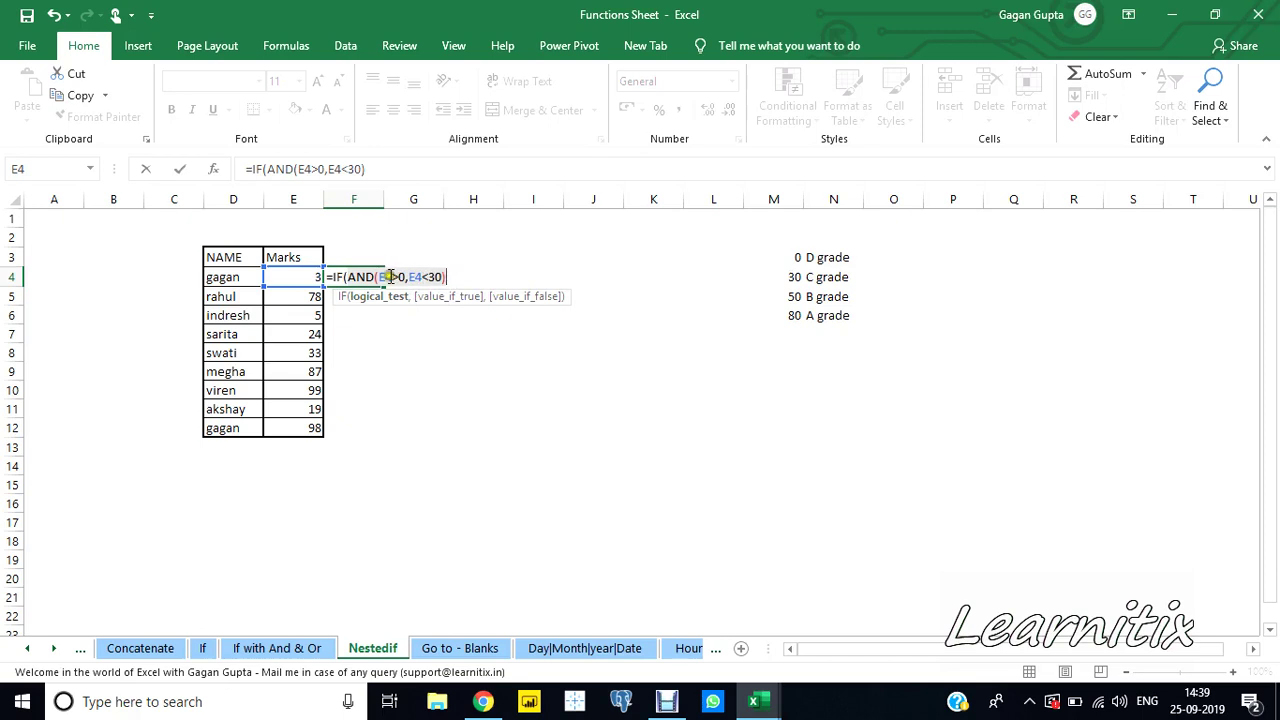
key("Right")
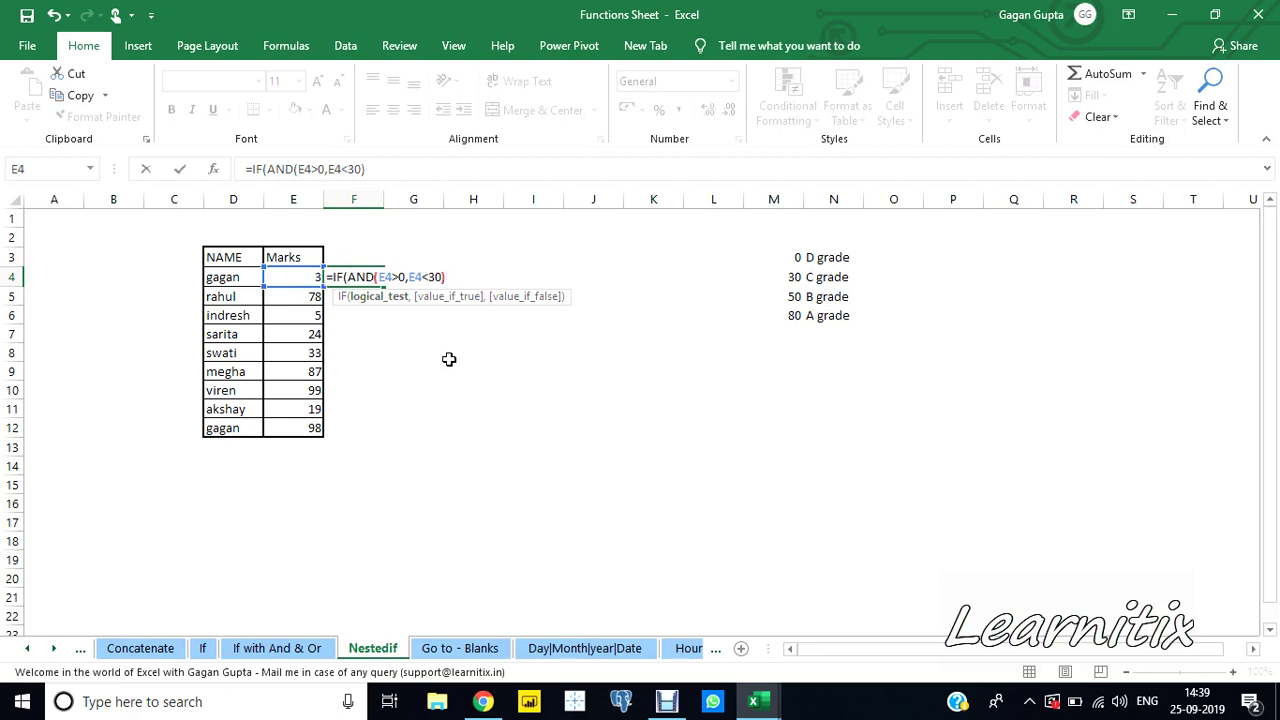
type(",\"")
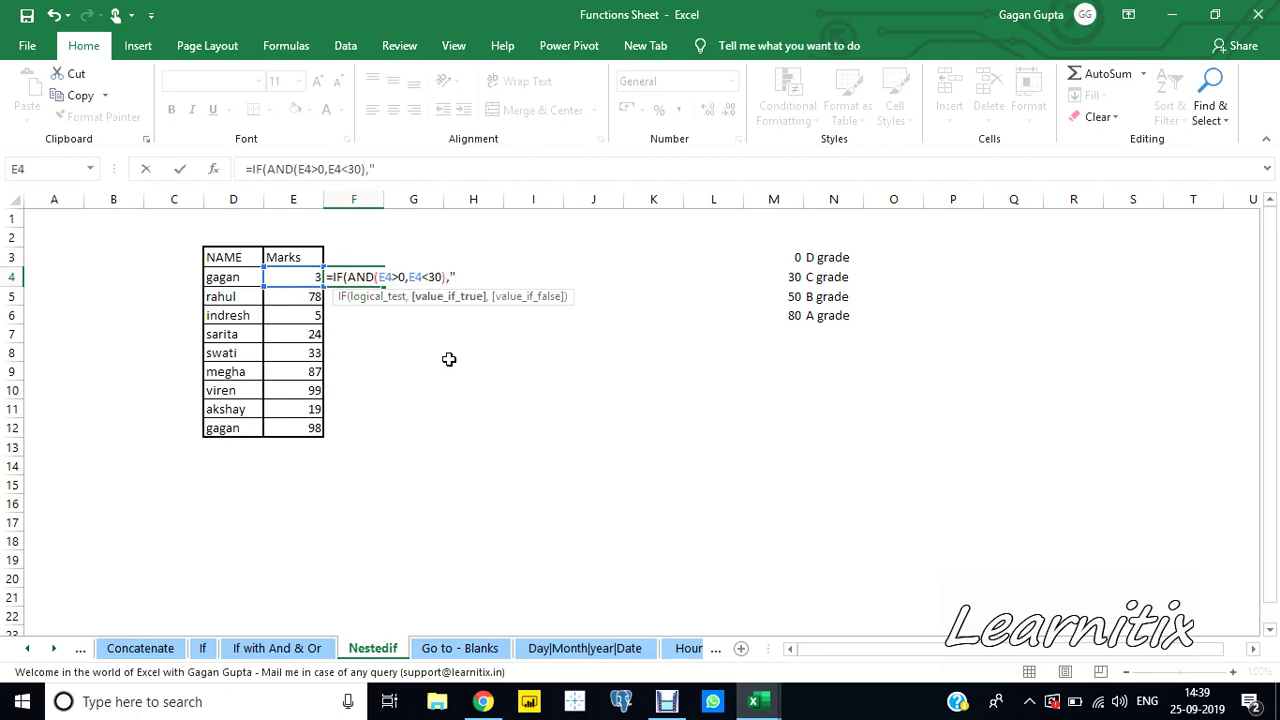
type("D grade\"")
type(",")
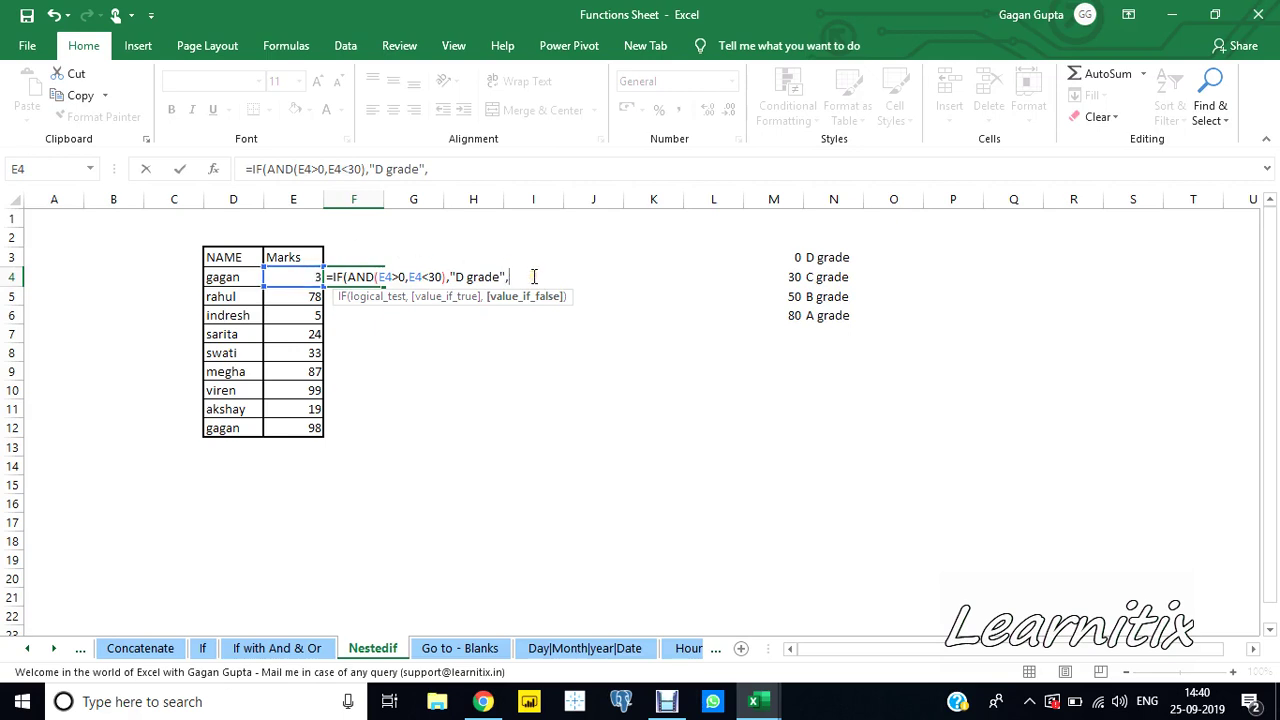
type("IF(")
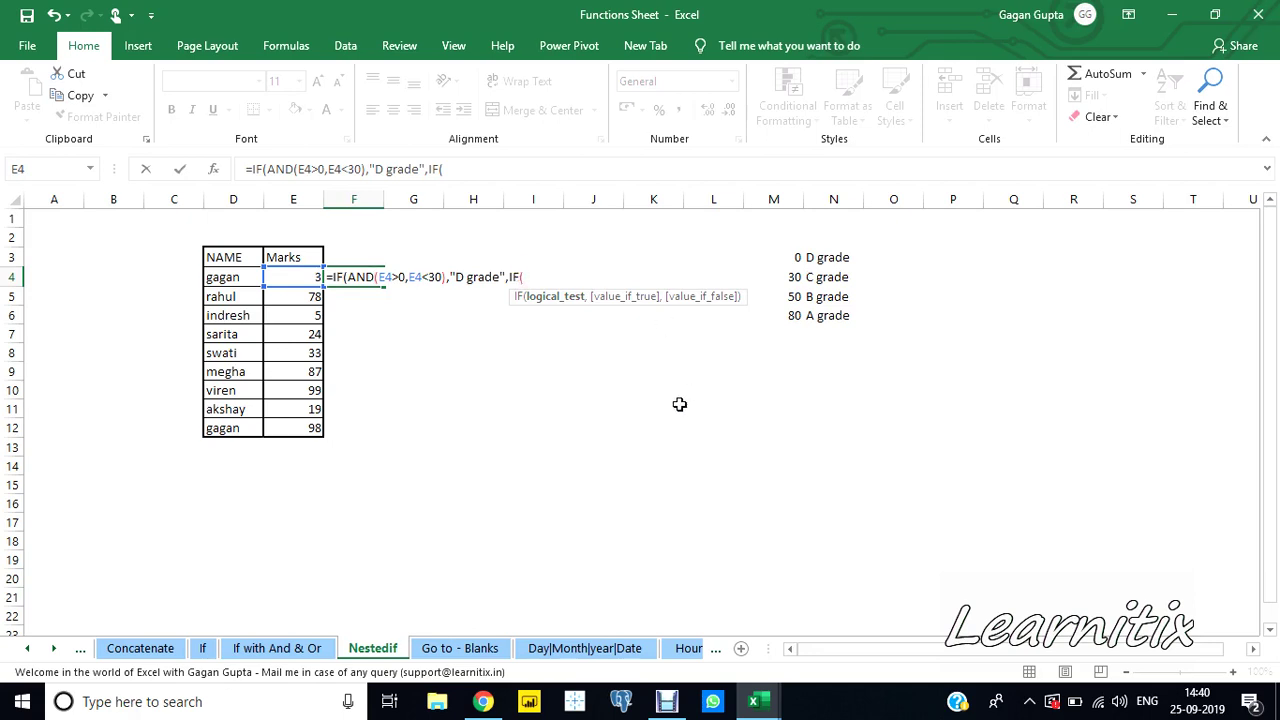
- Add AND(E4>30,E4<50) returning "C grade", then begin IF(AND( for the next band
type("and")
key("Tab")
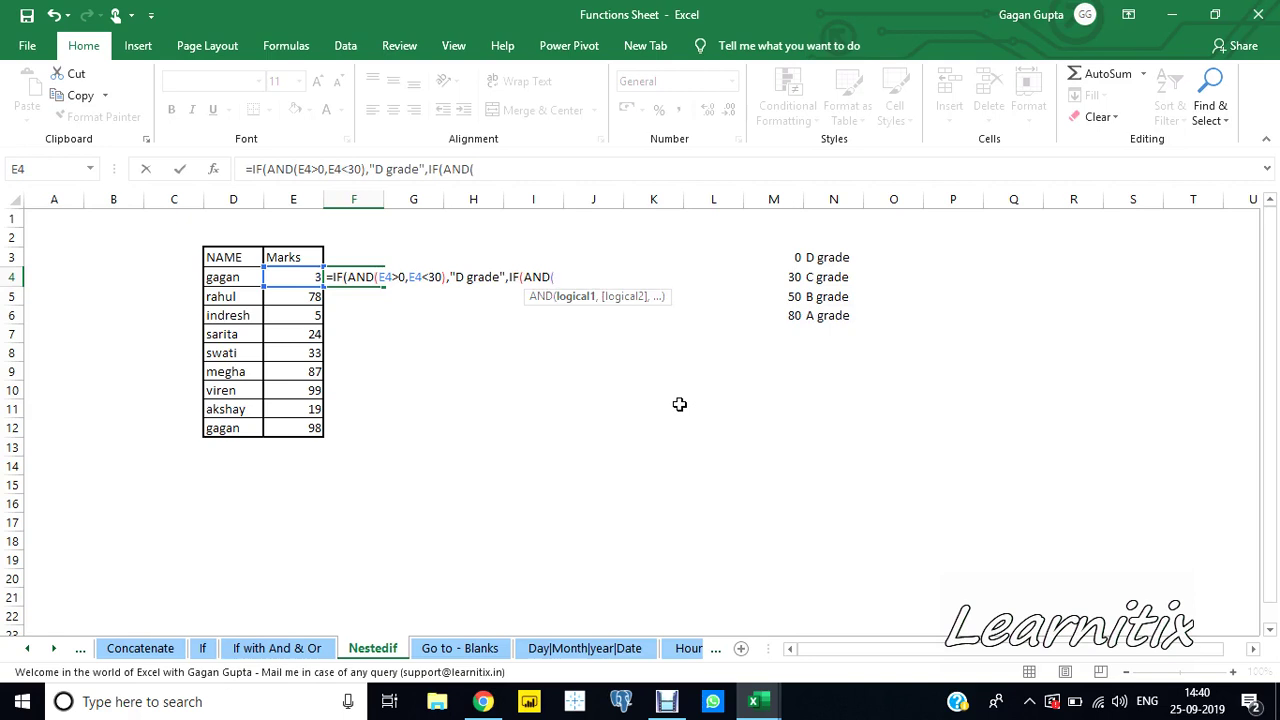
left_click(303, 277)
type(">30")
type(",")
left_click(303, 277)
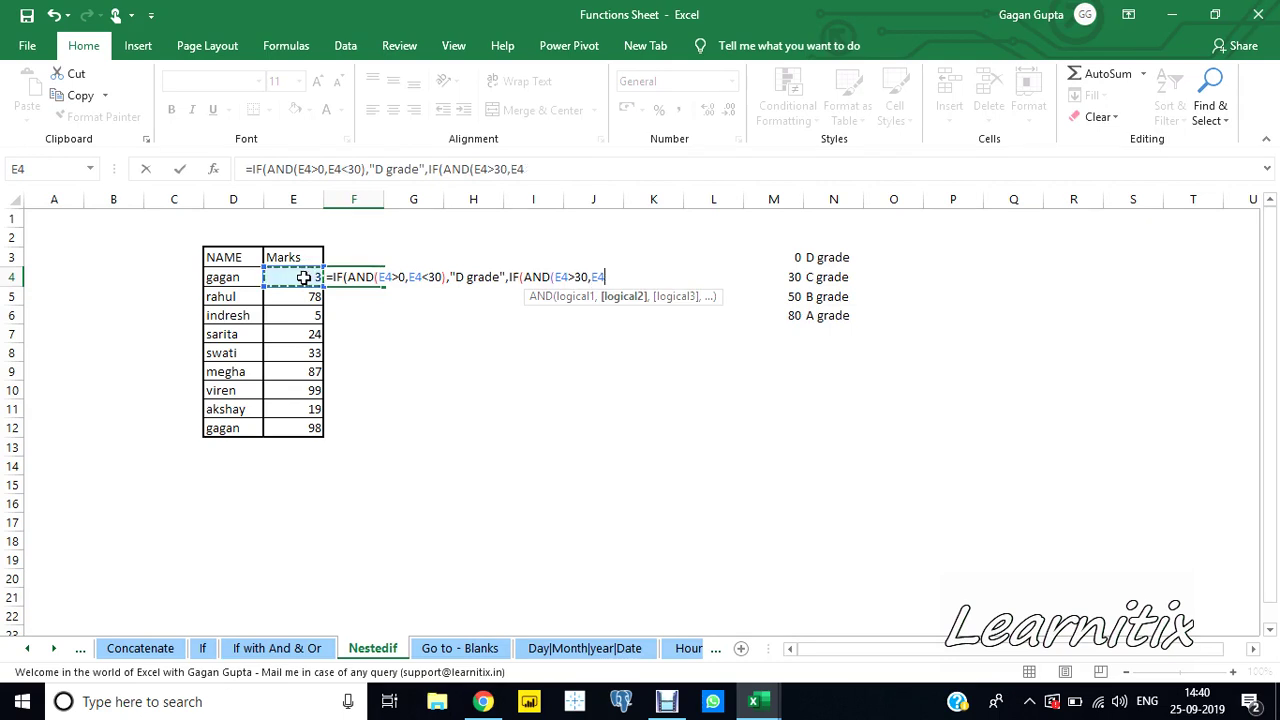
type("<50")
type("),\"")
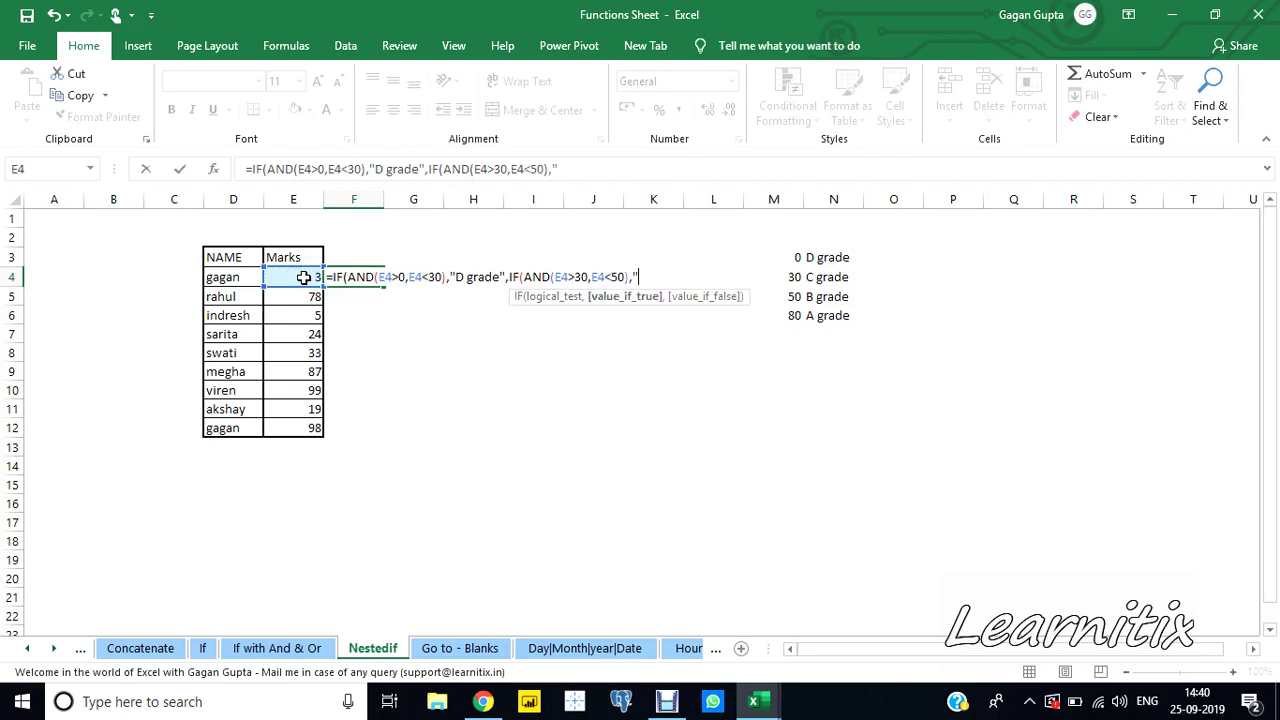
type("C grade\"")
type(",")
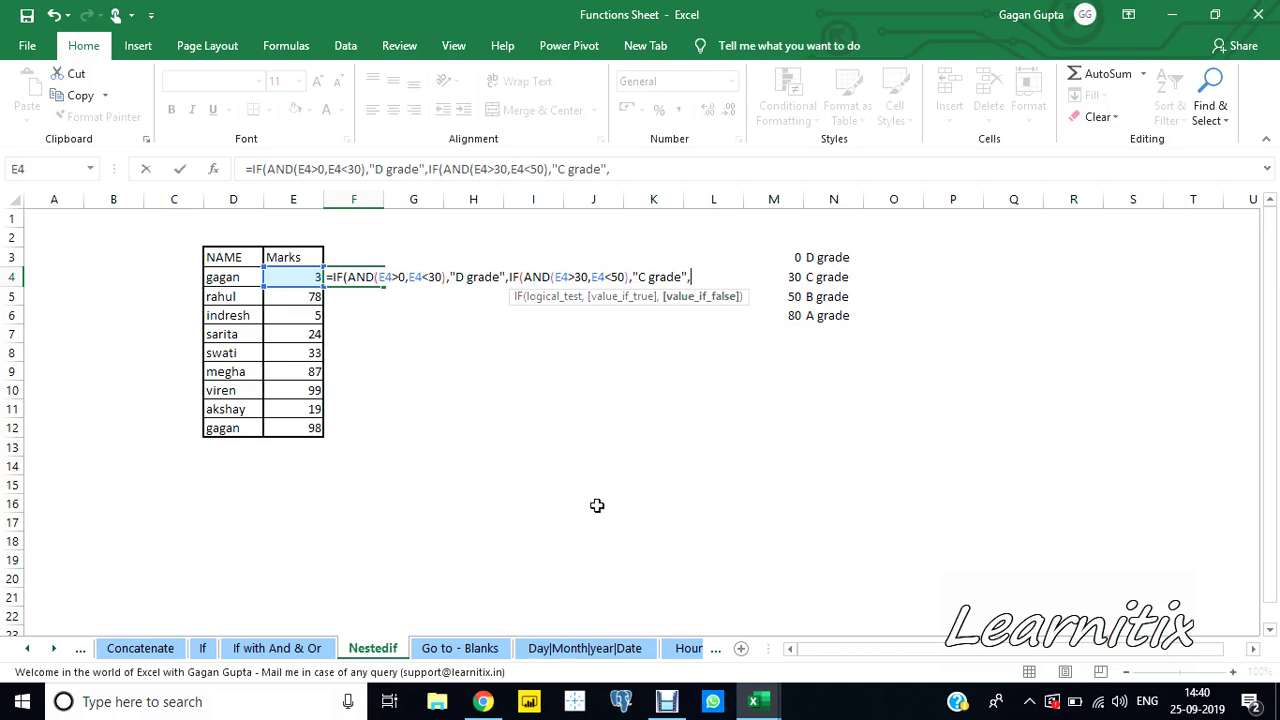
type("IF(a")
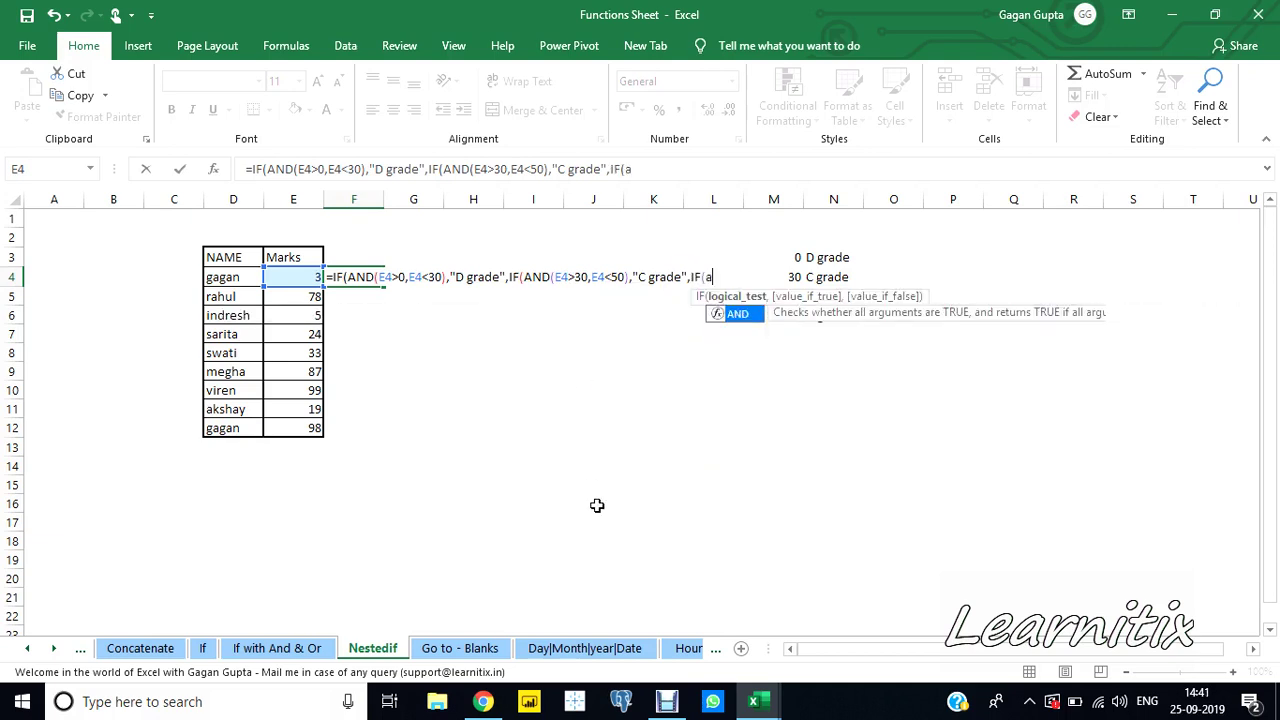
type("nd")
- Complete the third test as AND(E4>30,E4<80) returning "B grade"
key("Tab")
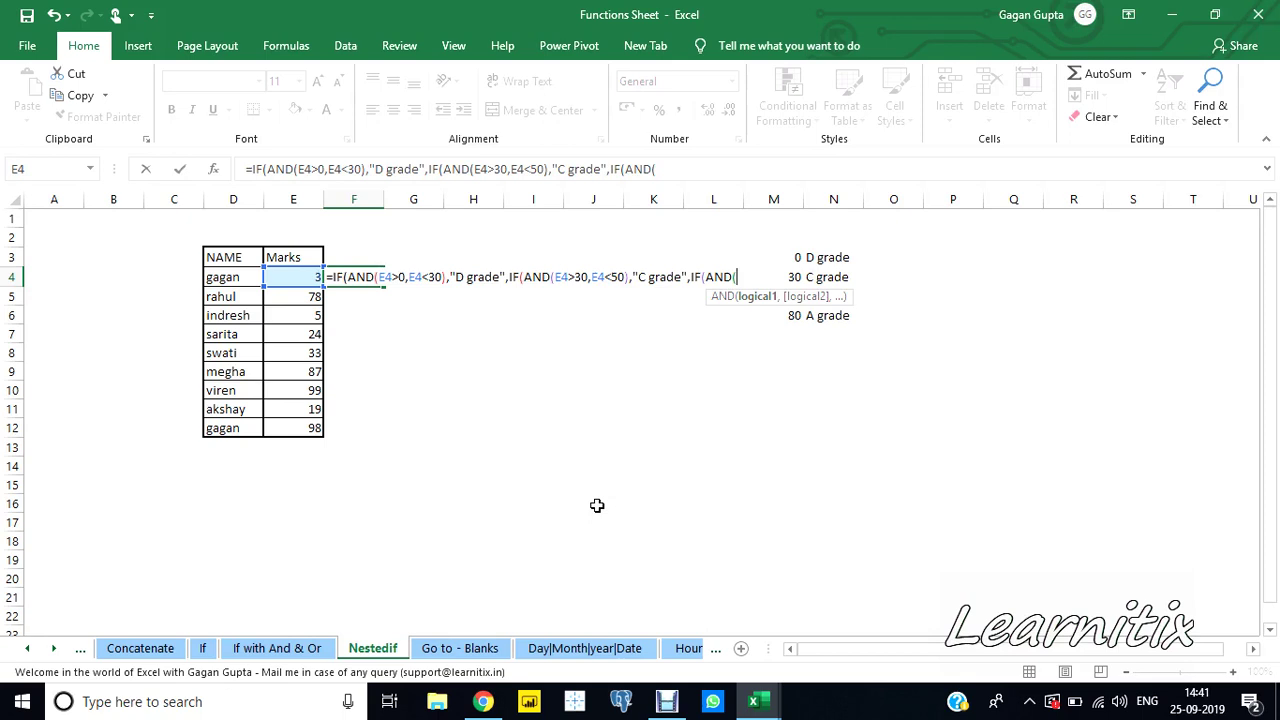
left_click(308, 277)
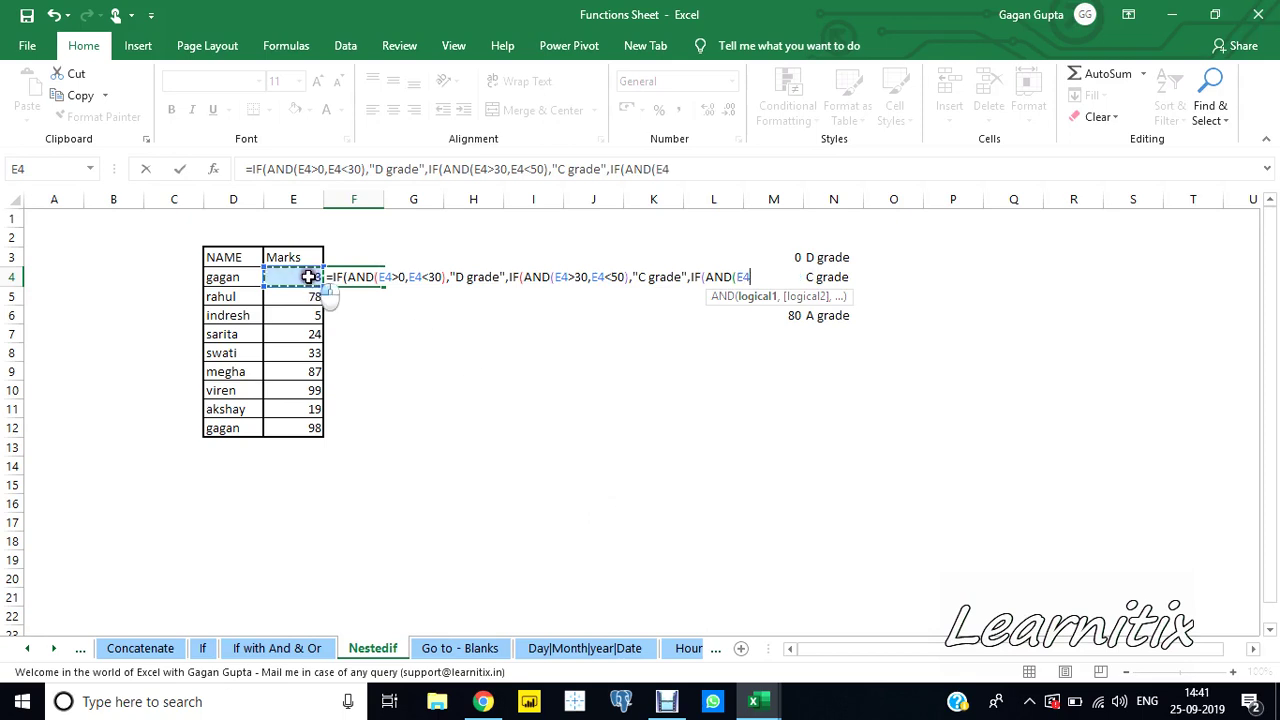
type(">30")
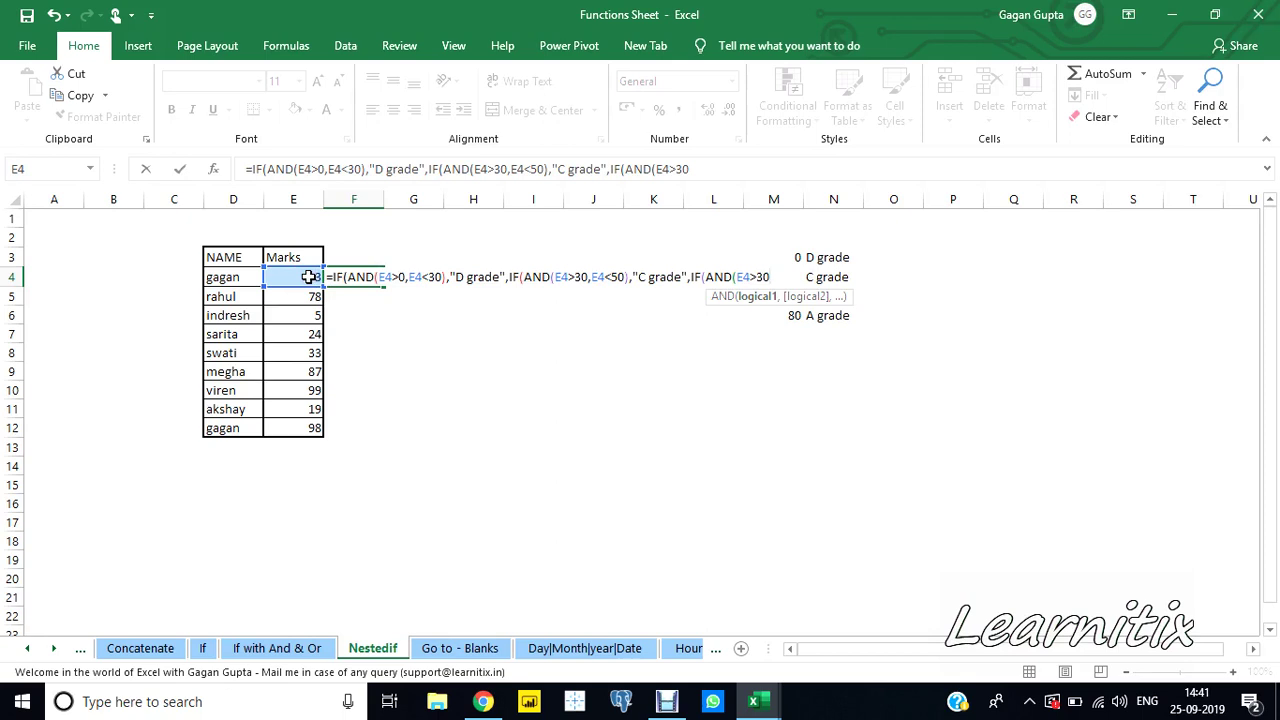
type(",")
left_click(308, 277)
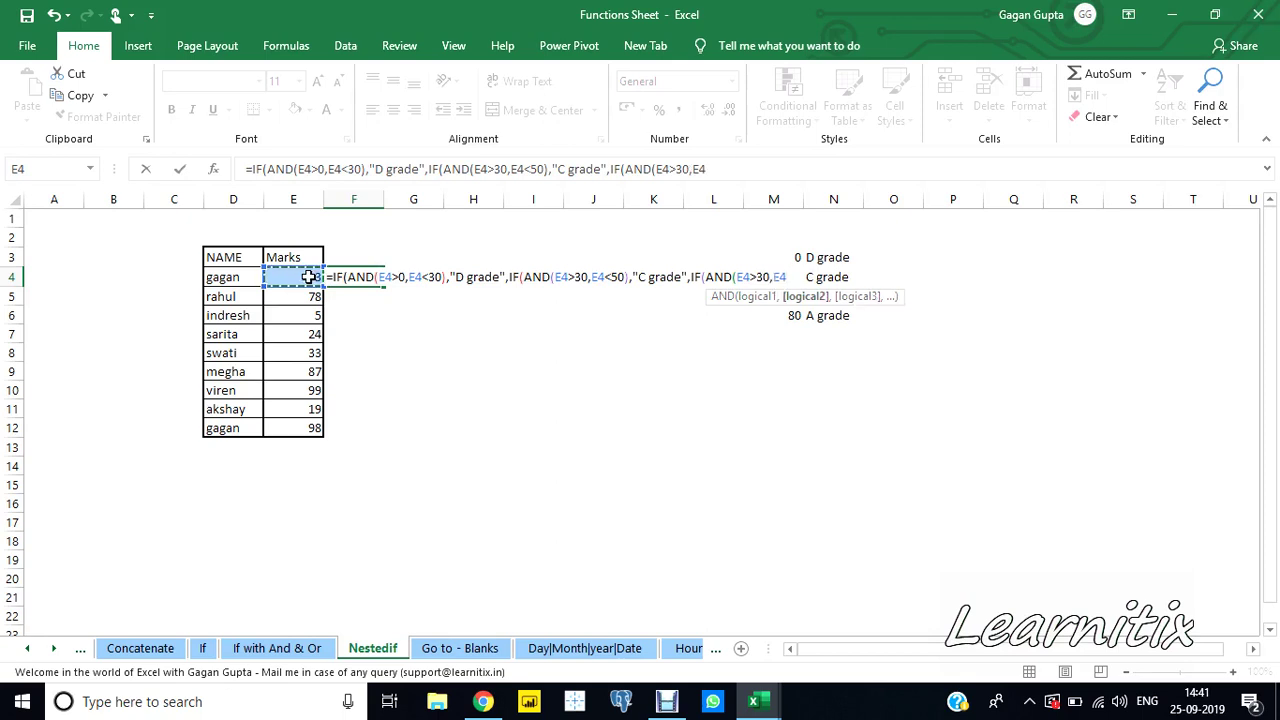
type("<80)")
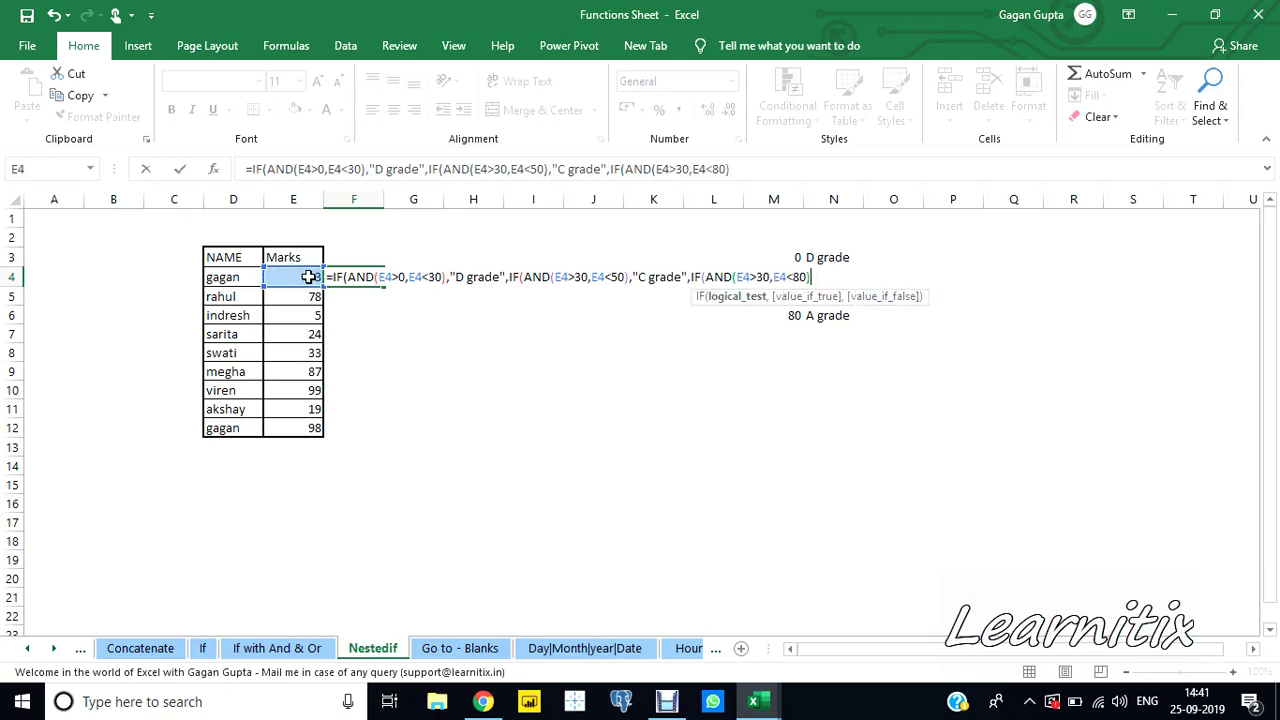
type(",\"")
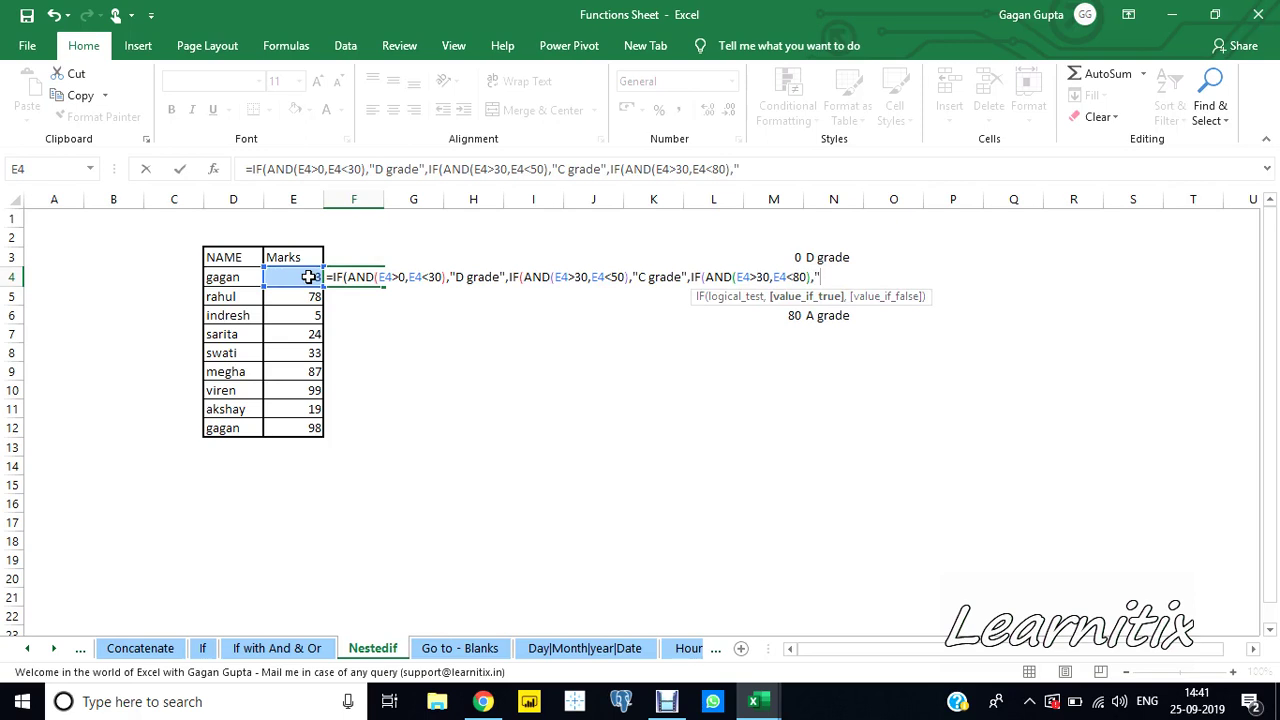
type("B ")
type("grade\"")
type(",")
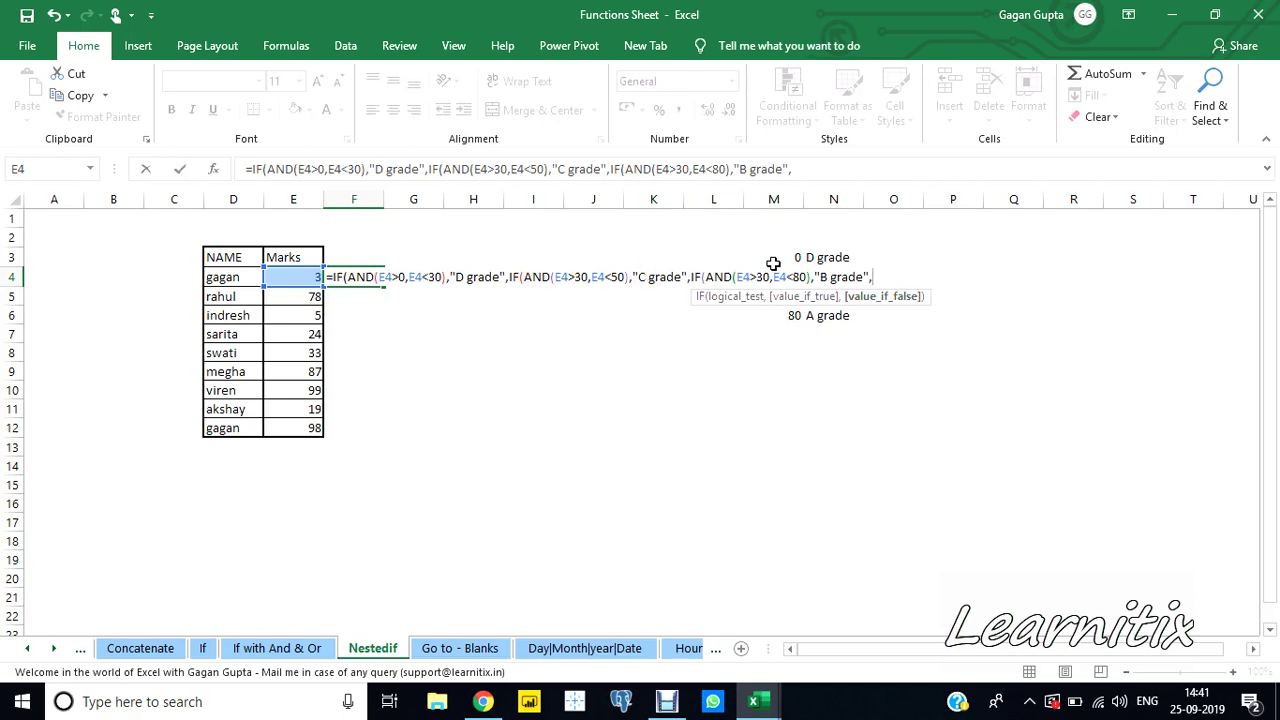
- Change the third condition's lower bound from 30 to 50
left_click(768, 277)
key("BackSpace")
key("BackSpace")
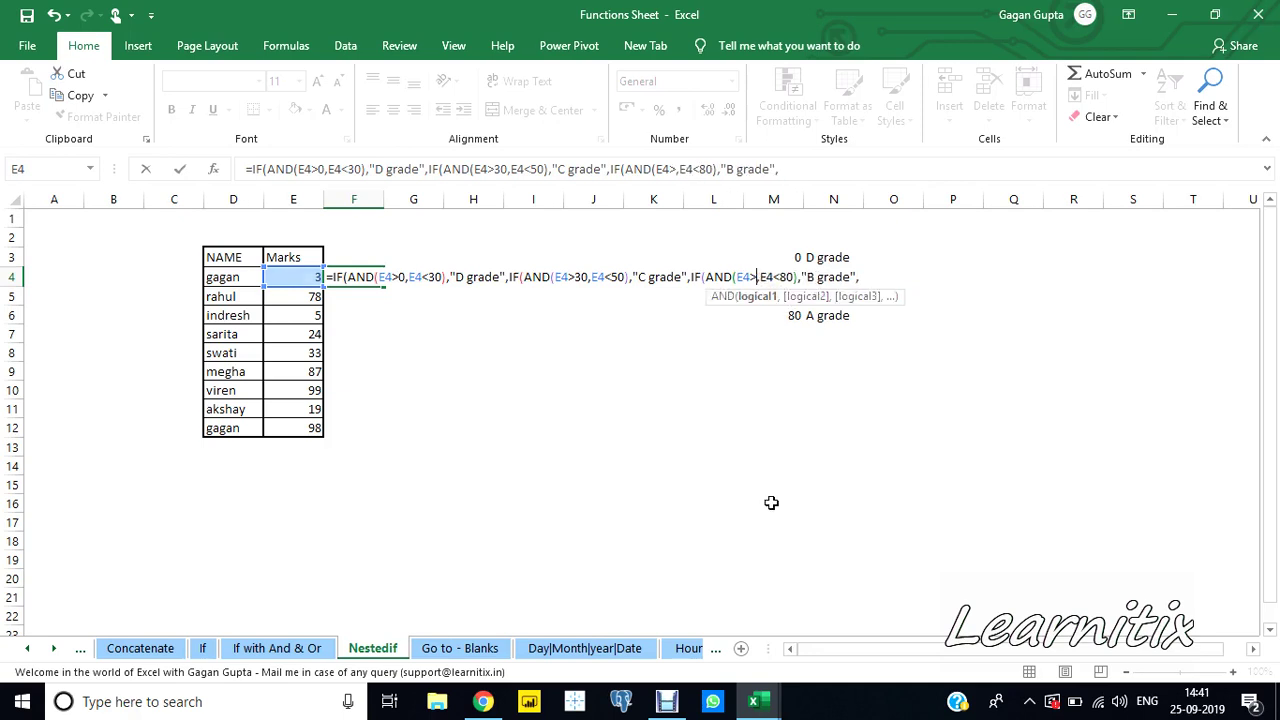
type("50")
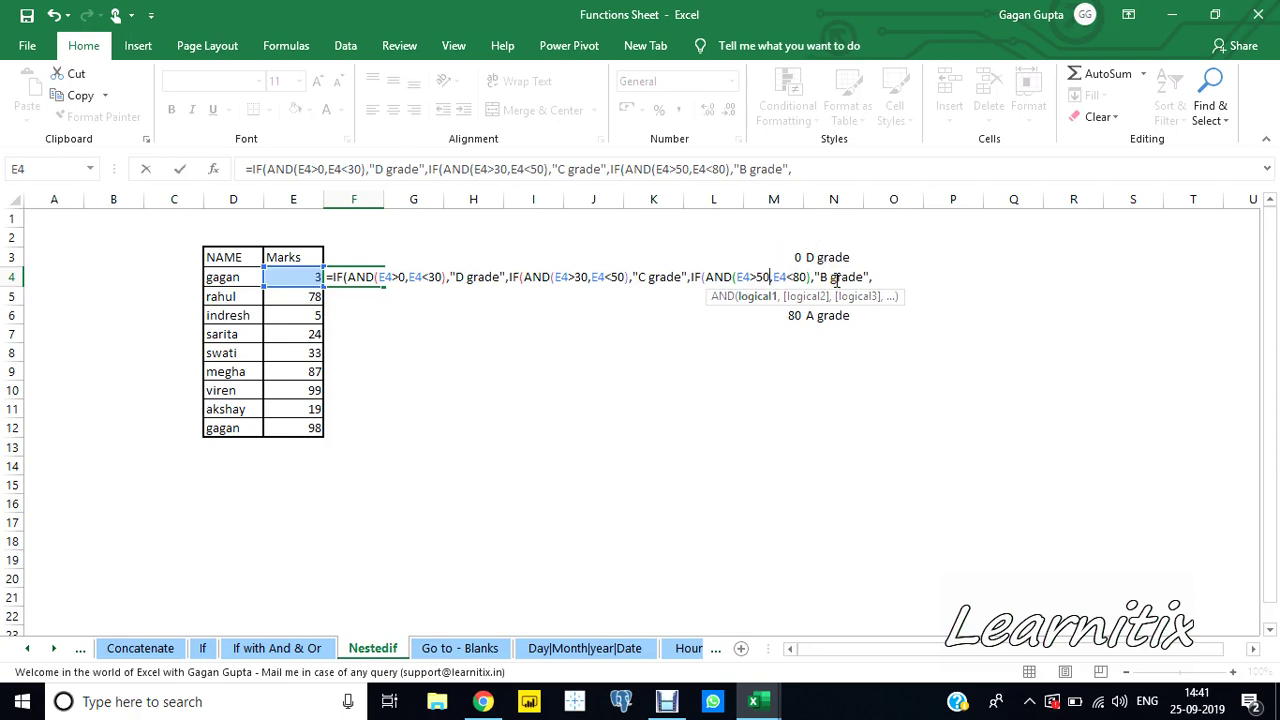
- Add "A Grade" as the final fallback result, correcting the misspelling
left_click(877, 277)
type("\"A")
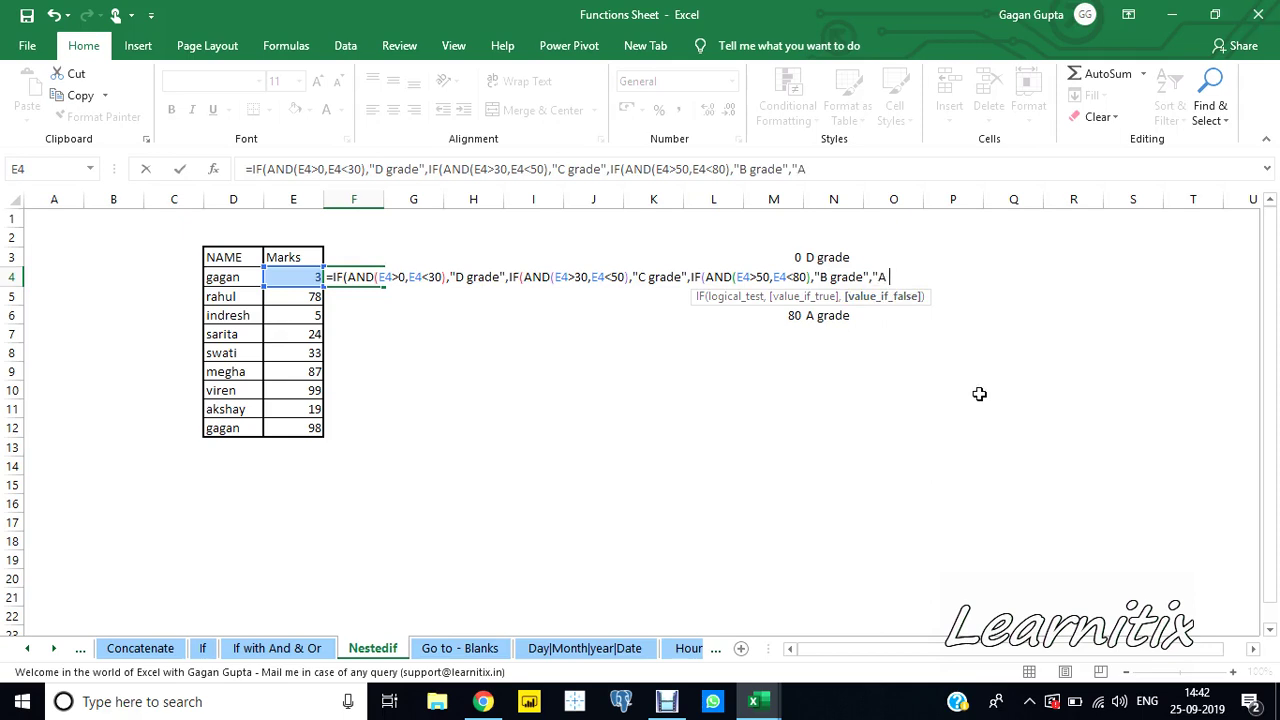
type("Grdae")
key("BackSpace")
key("BackSpace")
key("BackSpace")
type("de")
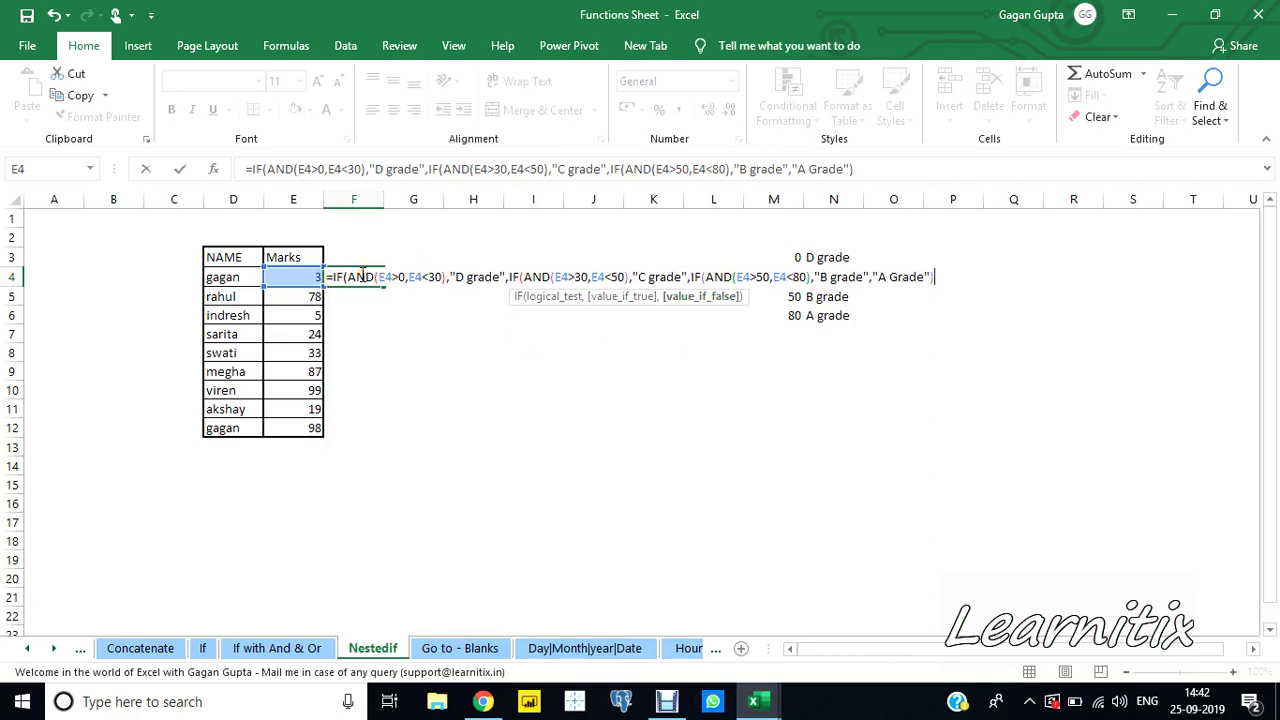
left_click(444, 278)
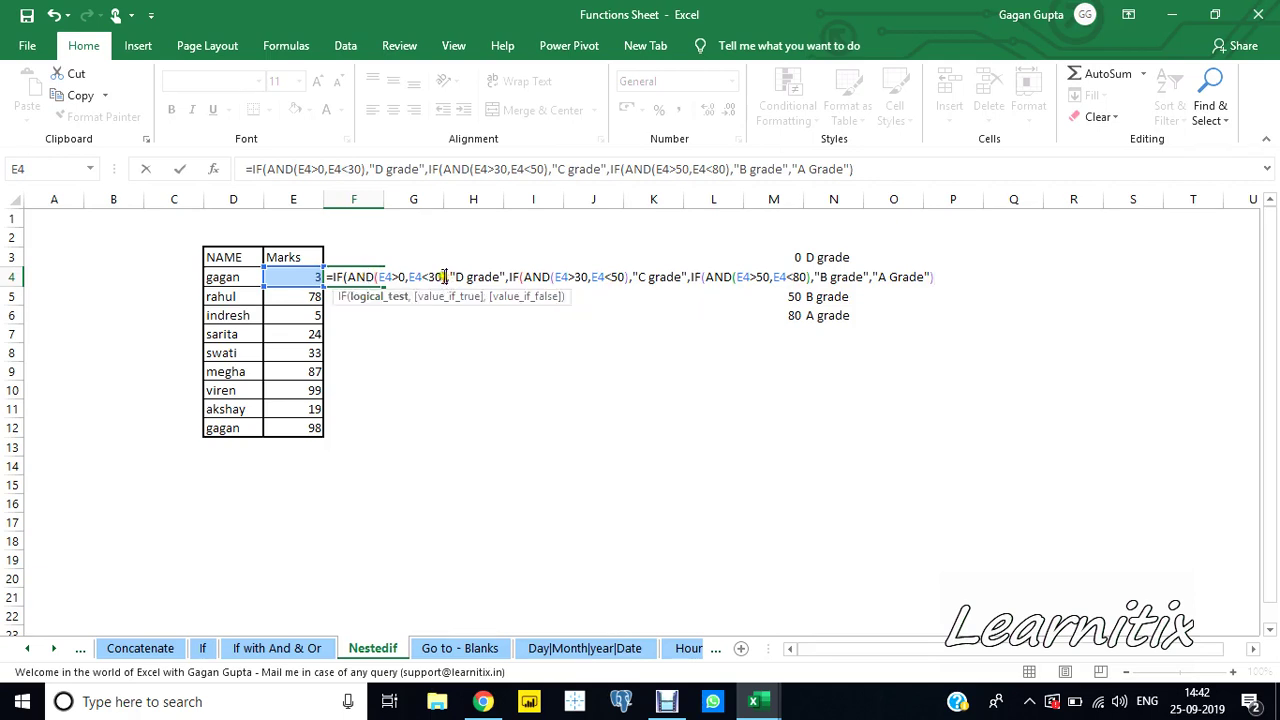
left_click(541, 283)
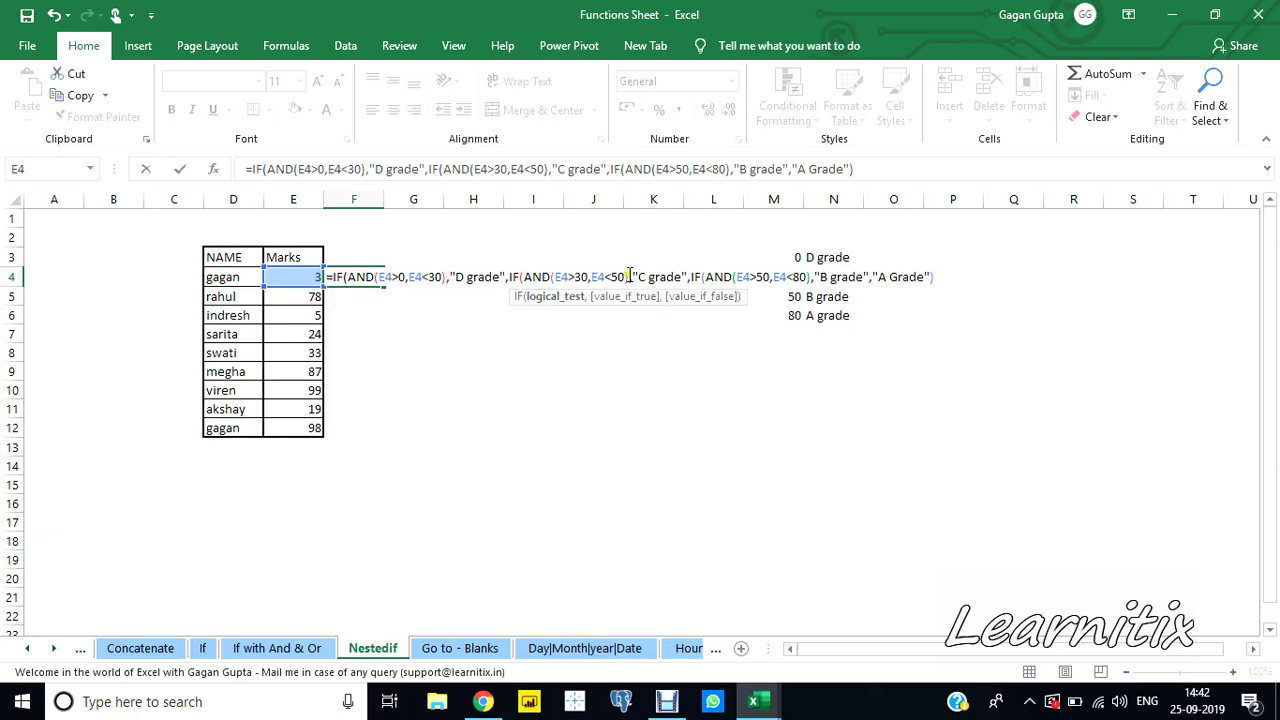
left_click(628, 277)
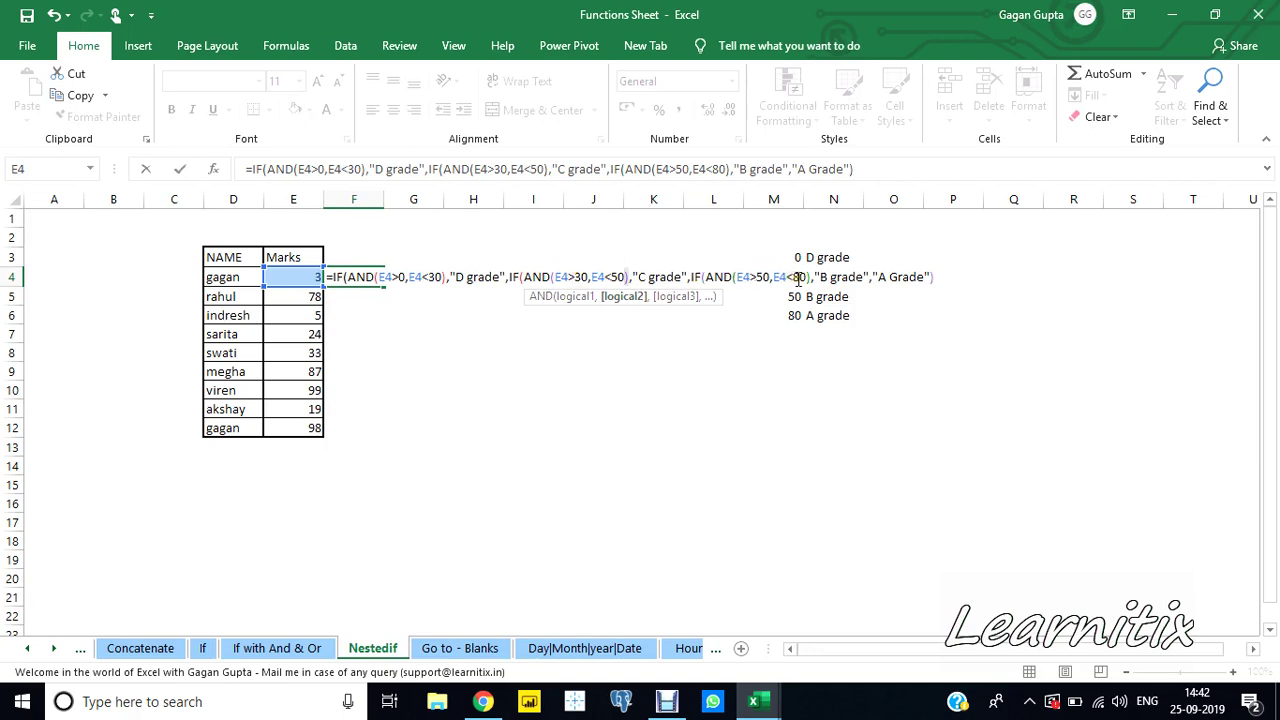
left_click(948, 272)
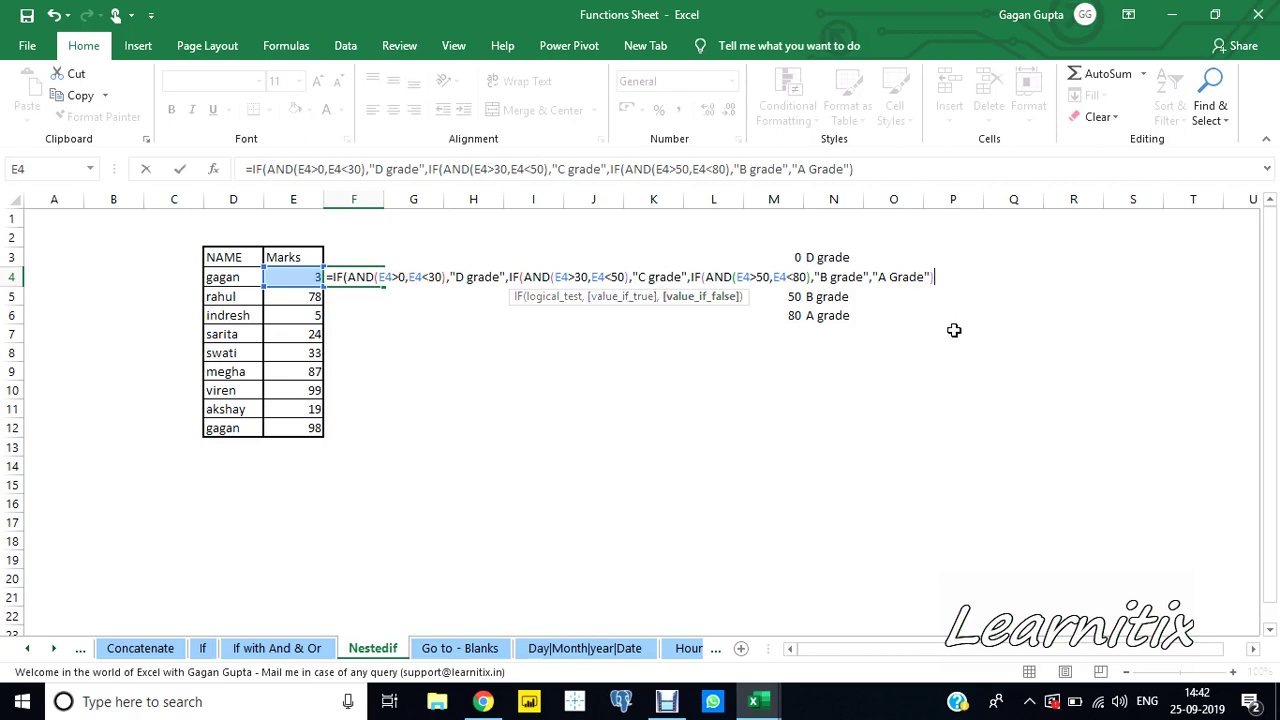
- Type the closing parentheses to finish the F4 grade formula
type(")")
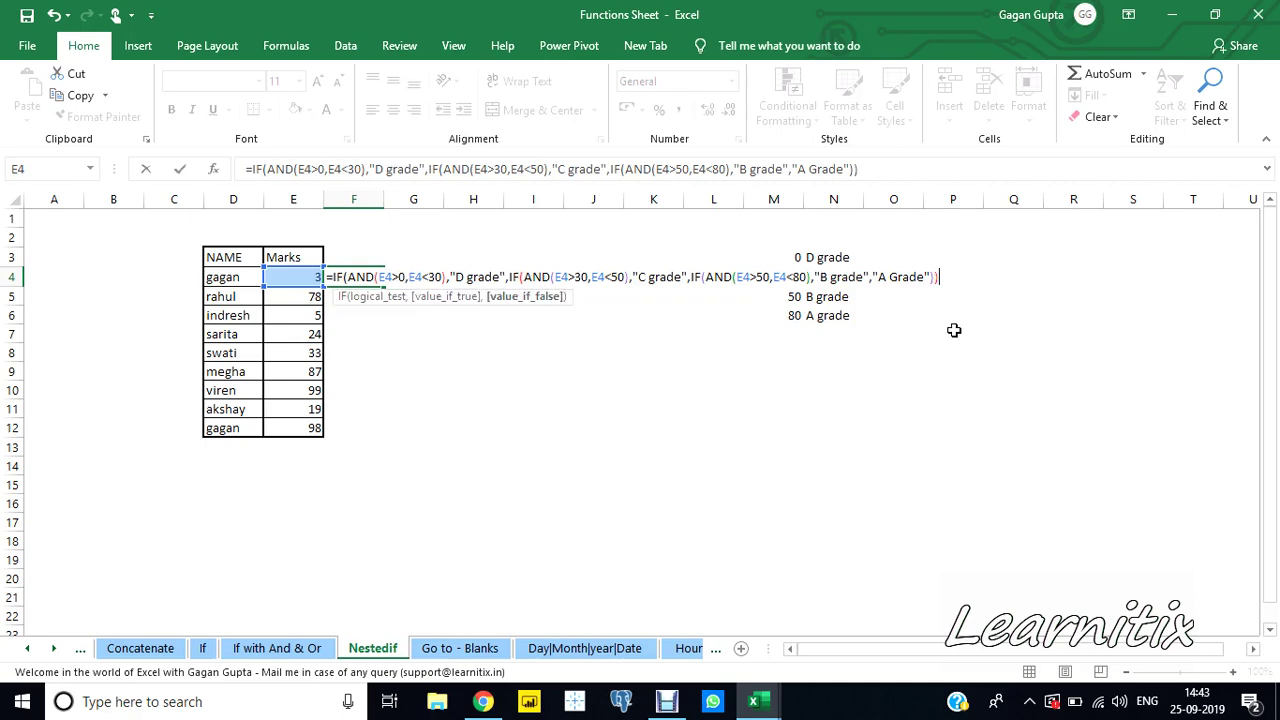
type(")")
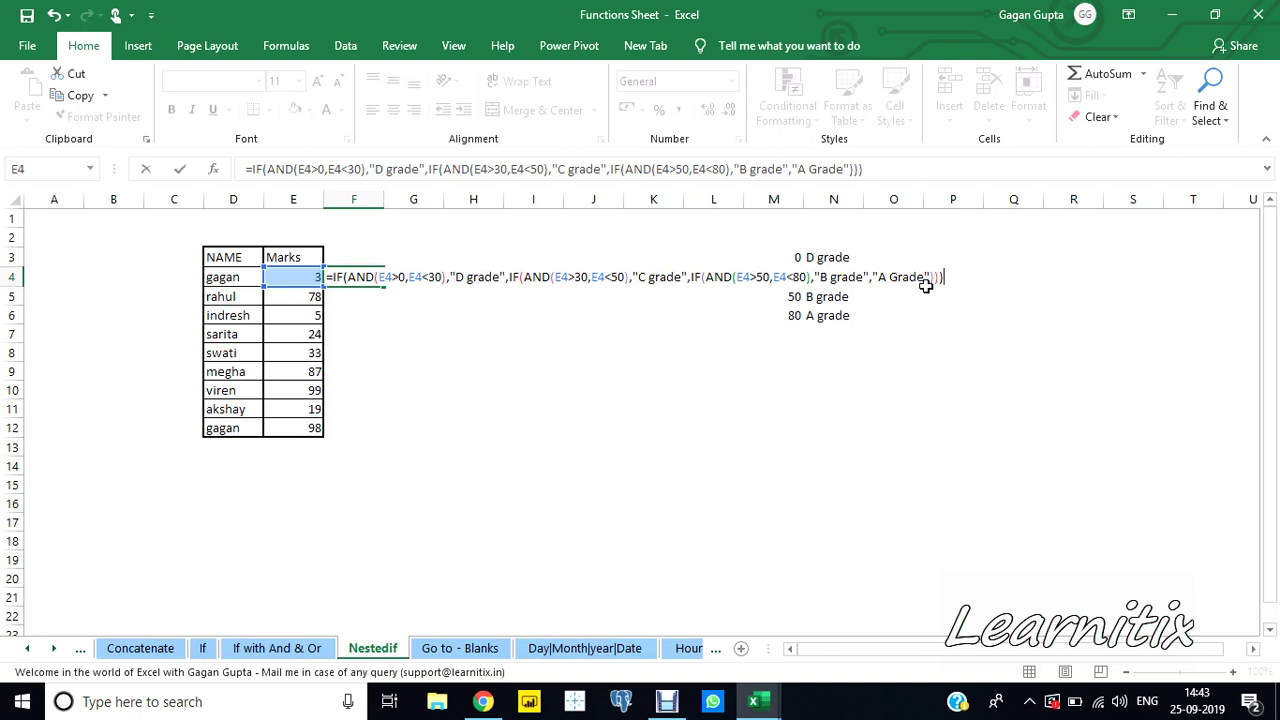
- Enter the F4 formula and fill it down through F12 with Ctrl+D
key("Return")
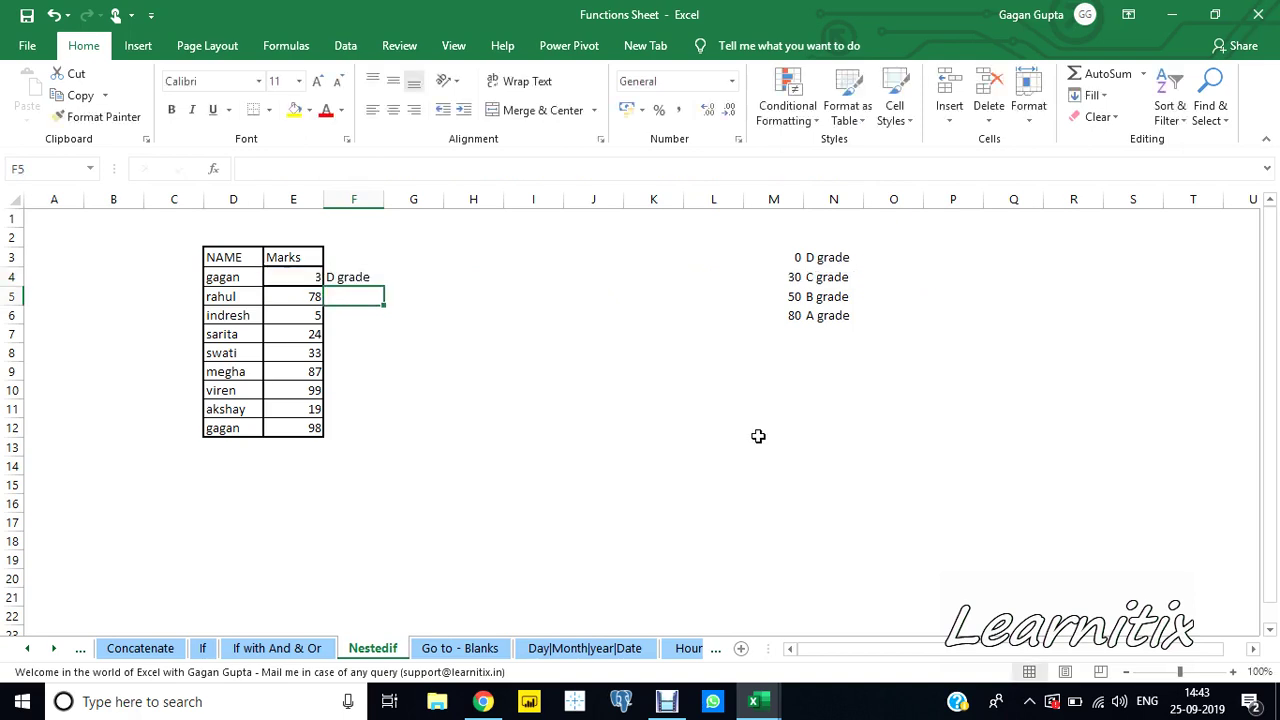
key("Left")
key("ctrl+Down")
key("Right")
key("ctrl+shift+Up")
key("ctrl+d")
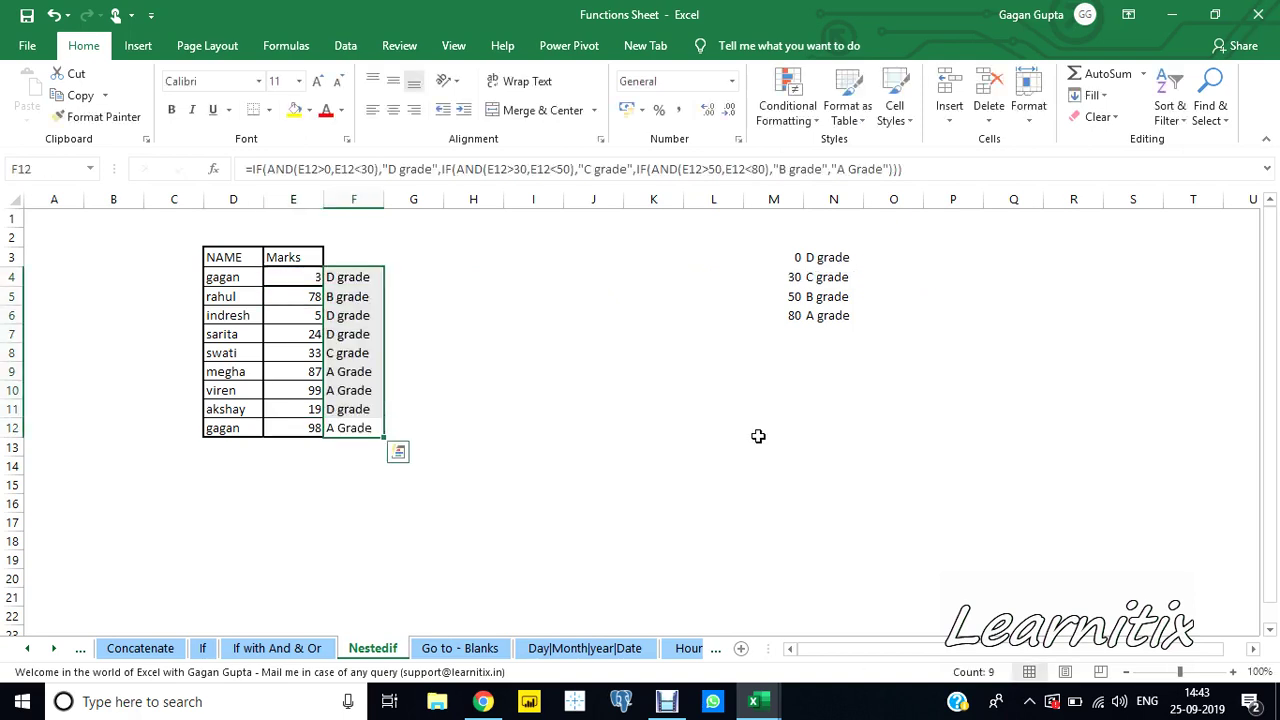
key("ctrl+Up")
- Test the formula by entering marks 25, 45, 55 and 100 in E4
key("Left")
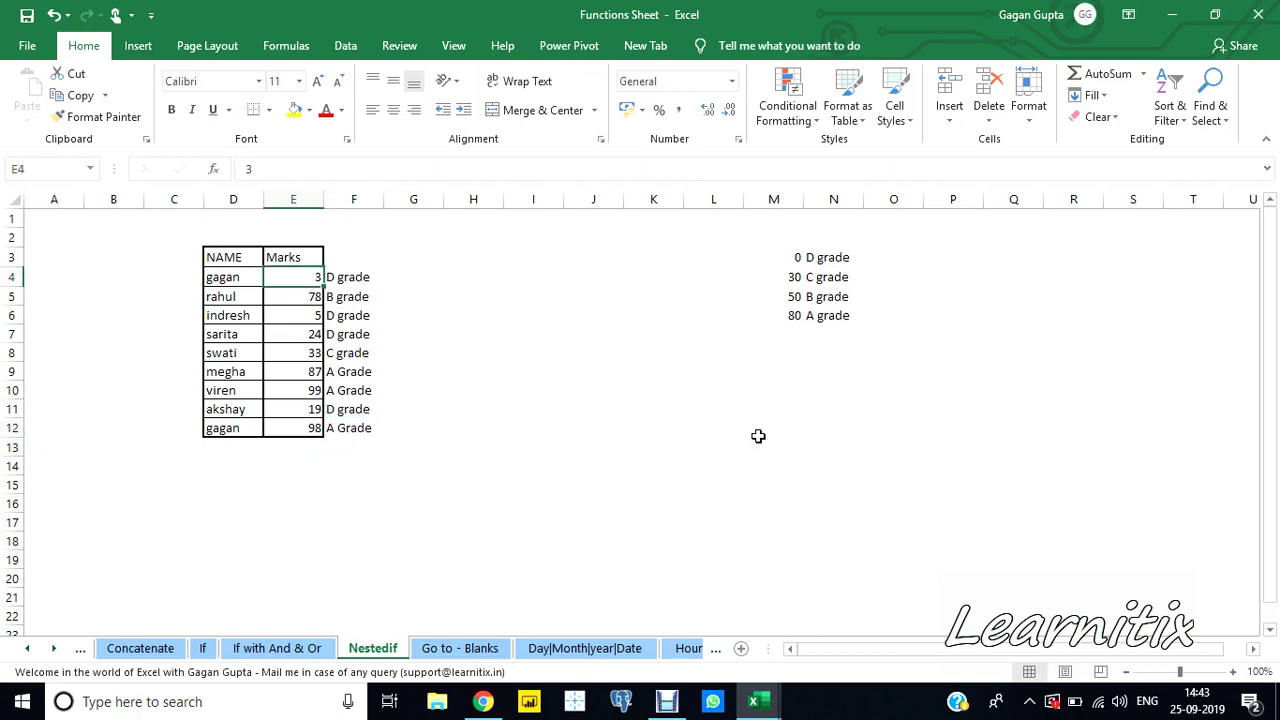
type("25")
key("Return")
key("Up")
type("45")
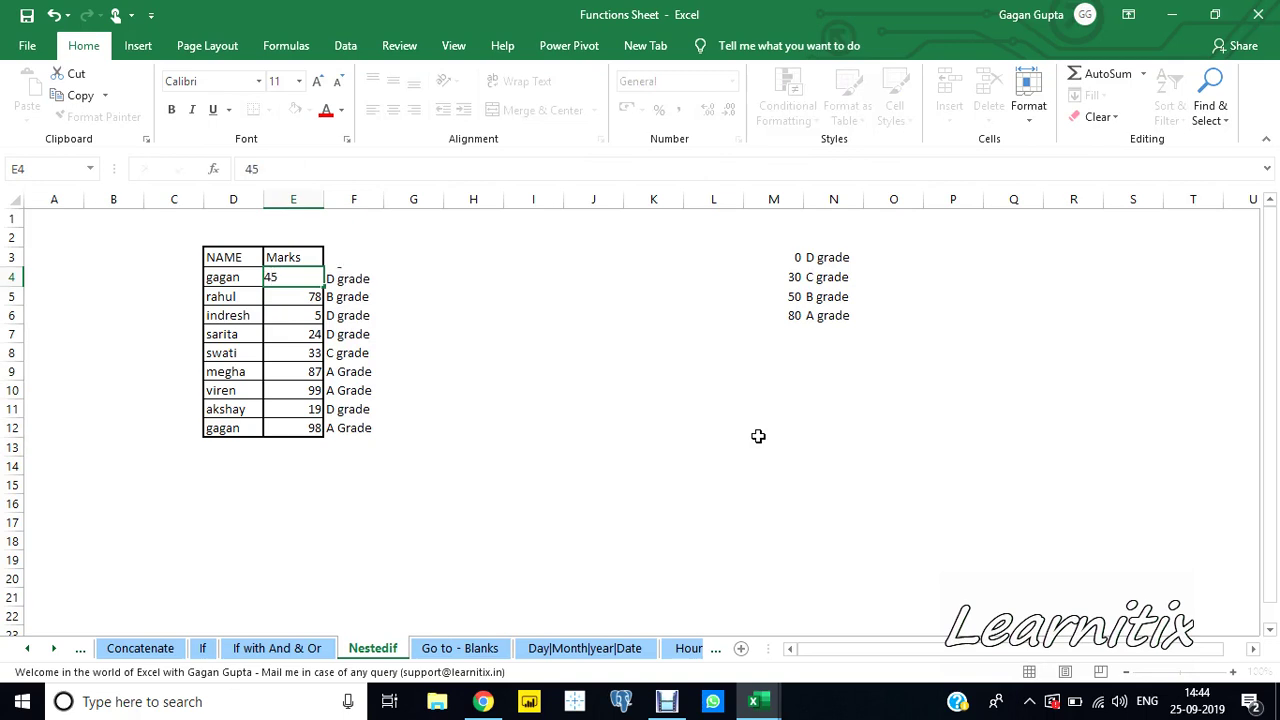
key("Return")
key("Up")
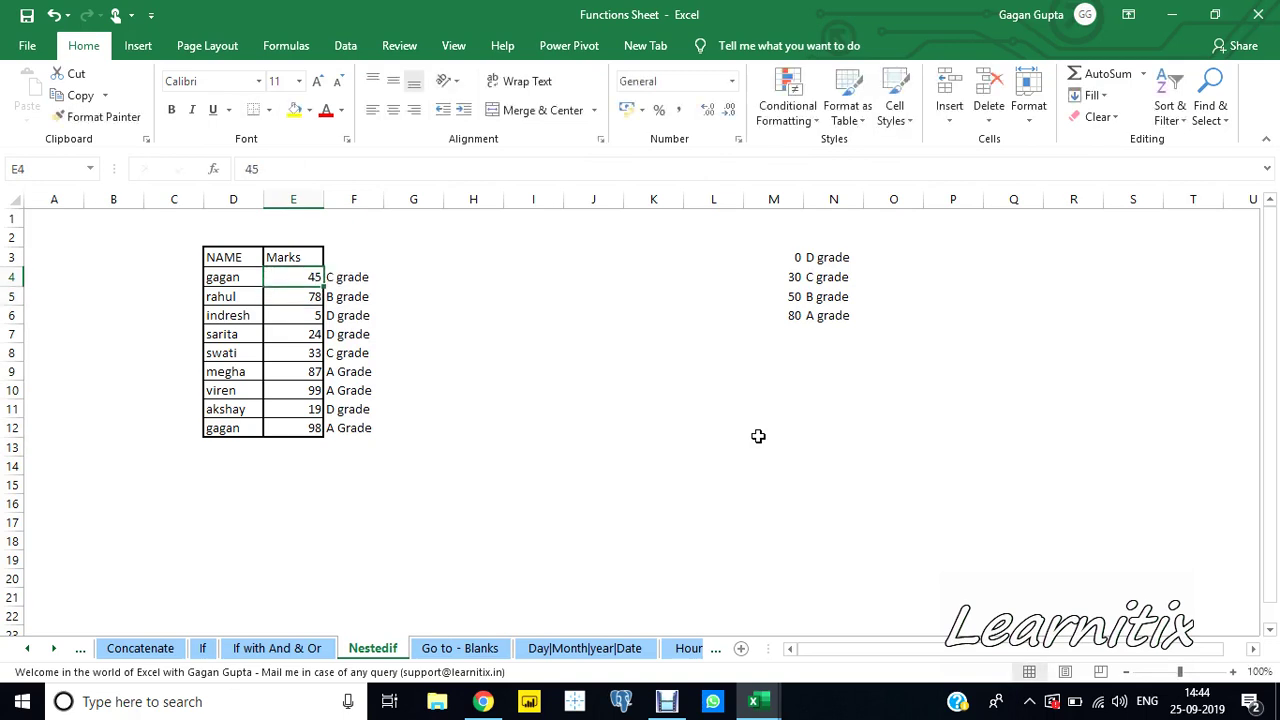
type("55")
key("Return")
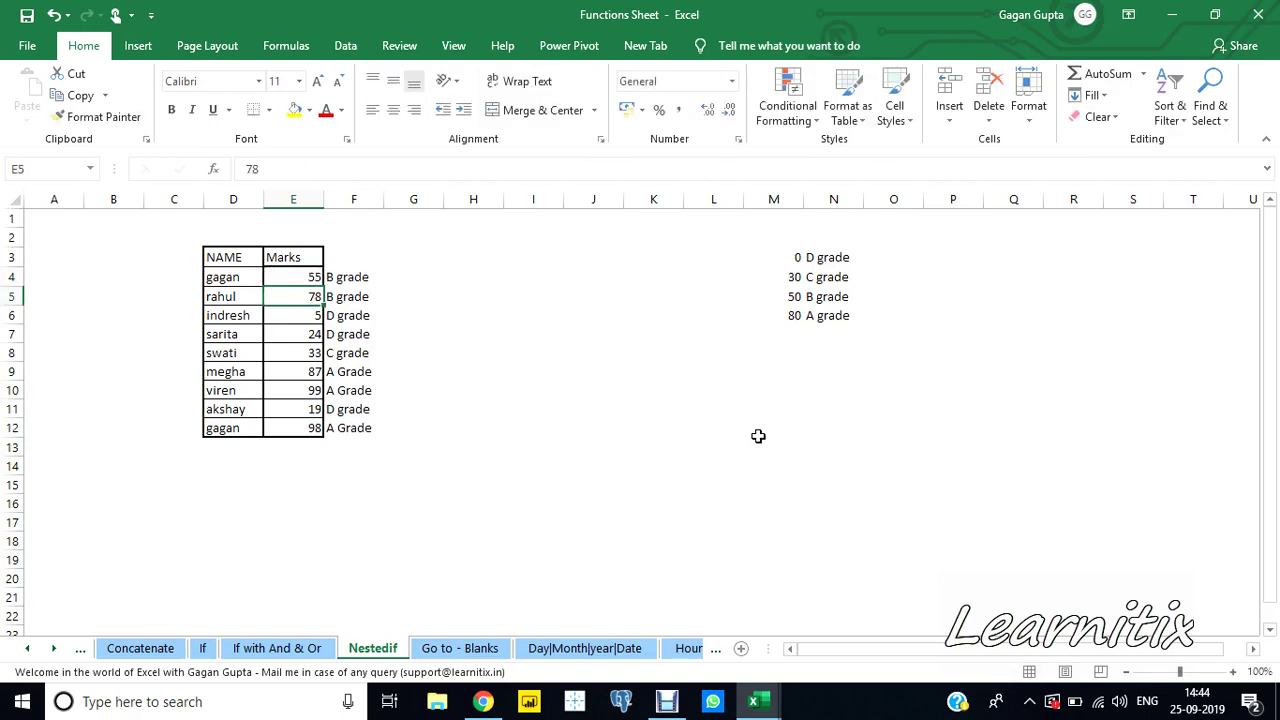
key("Up")
type("10")
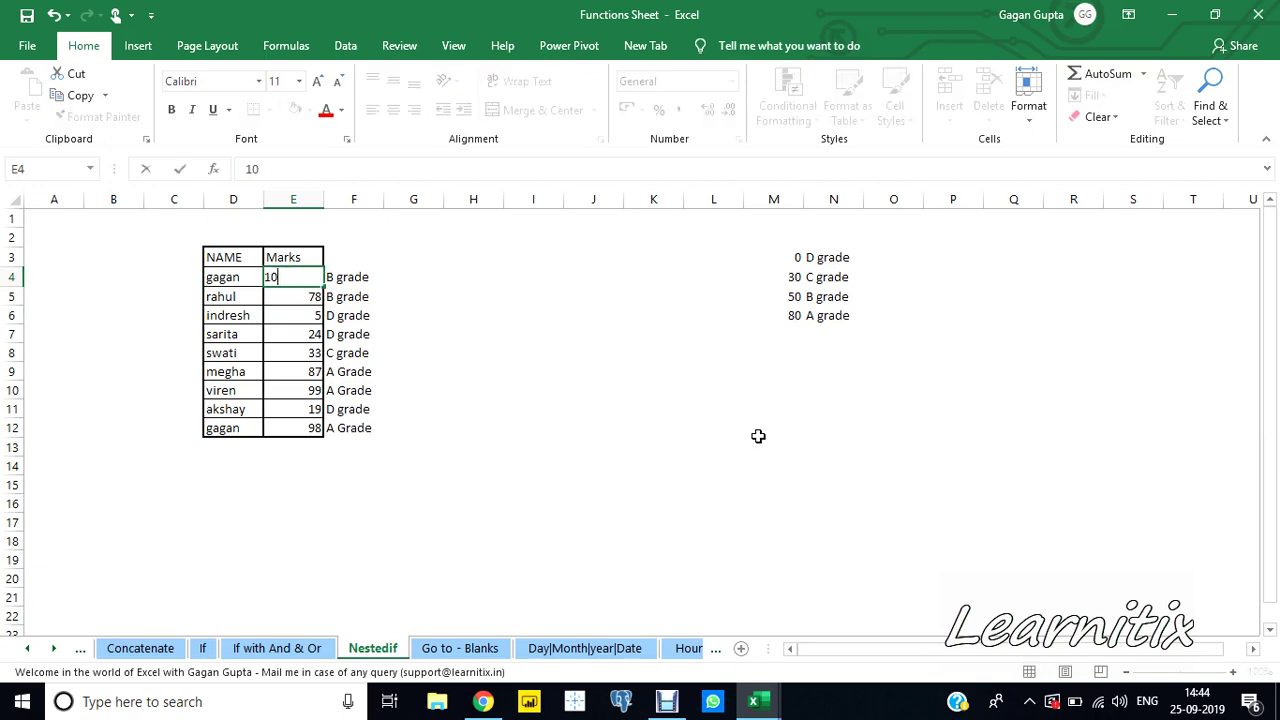
type("0")
key("Return")
- Select the grade range F4:F12 to review the results
key("Right")
key("Up")
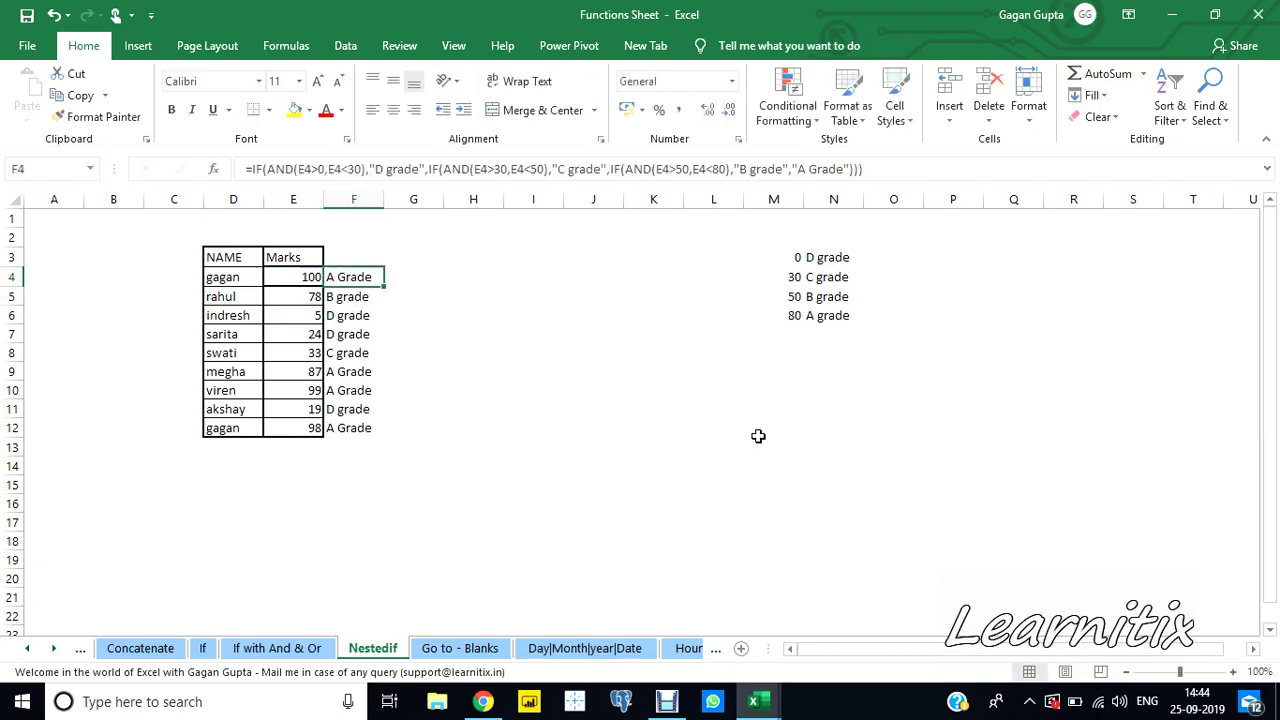
key("ctrl+shift+Down")
key("Up")
- Copy F4's nested IF grading formula text into F1 so it displays above the table
key("Down")
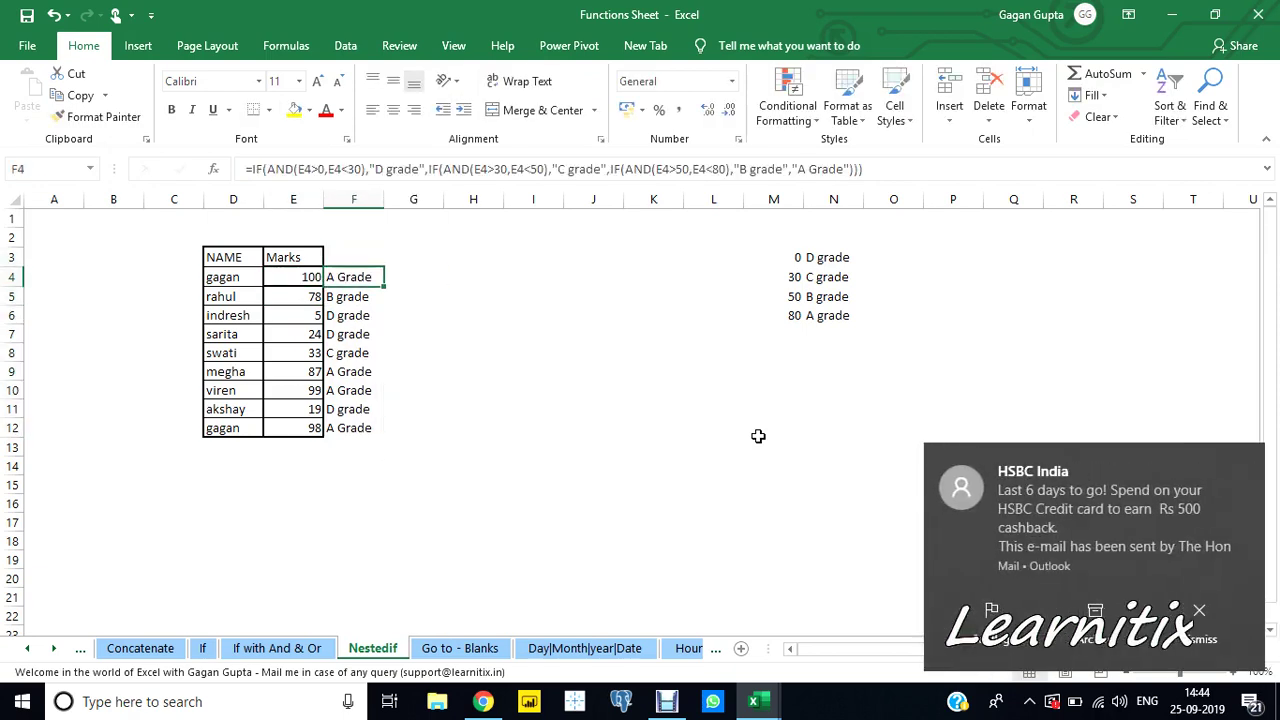
key("F2")
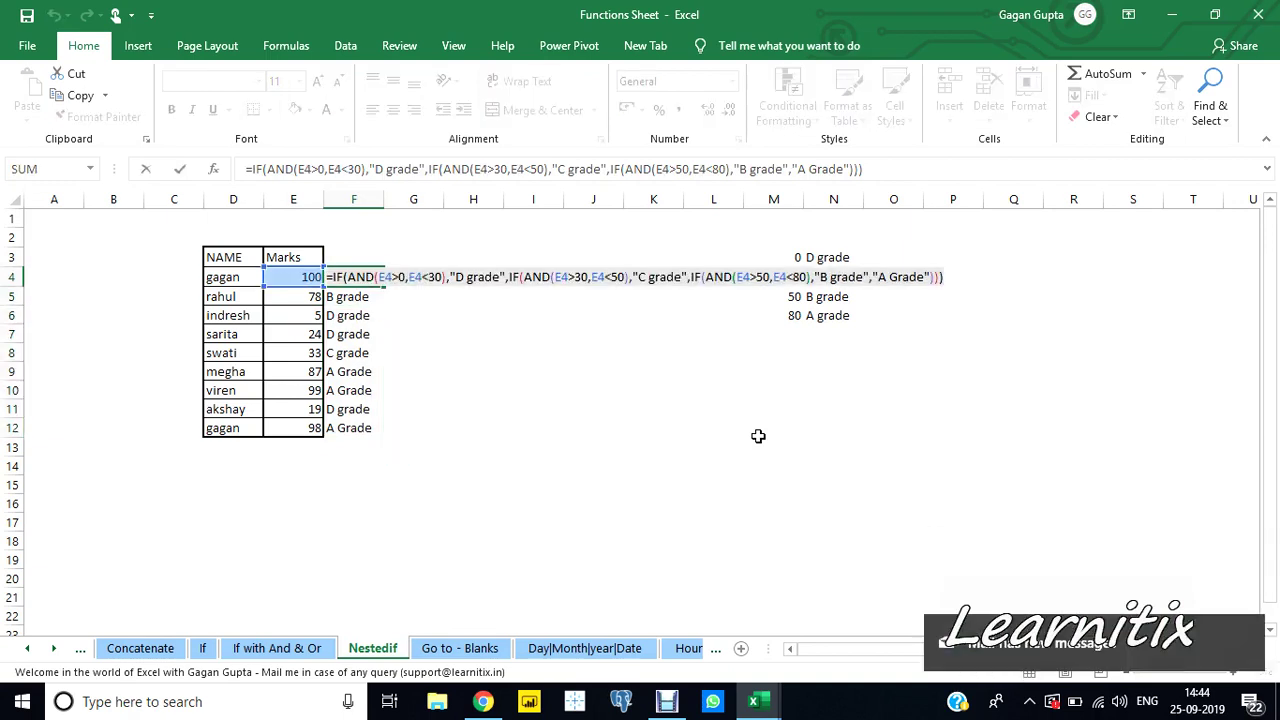
key("ctrl+c")
key("Escape")
key("Up")
key("Up")
key("Up")
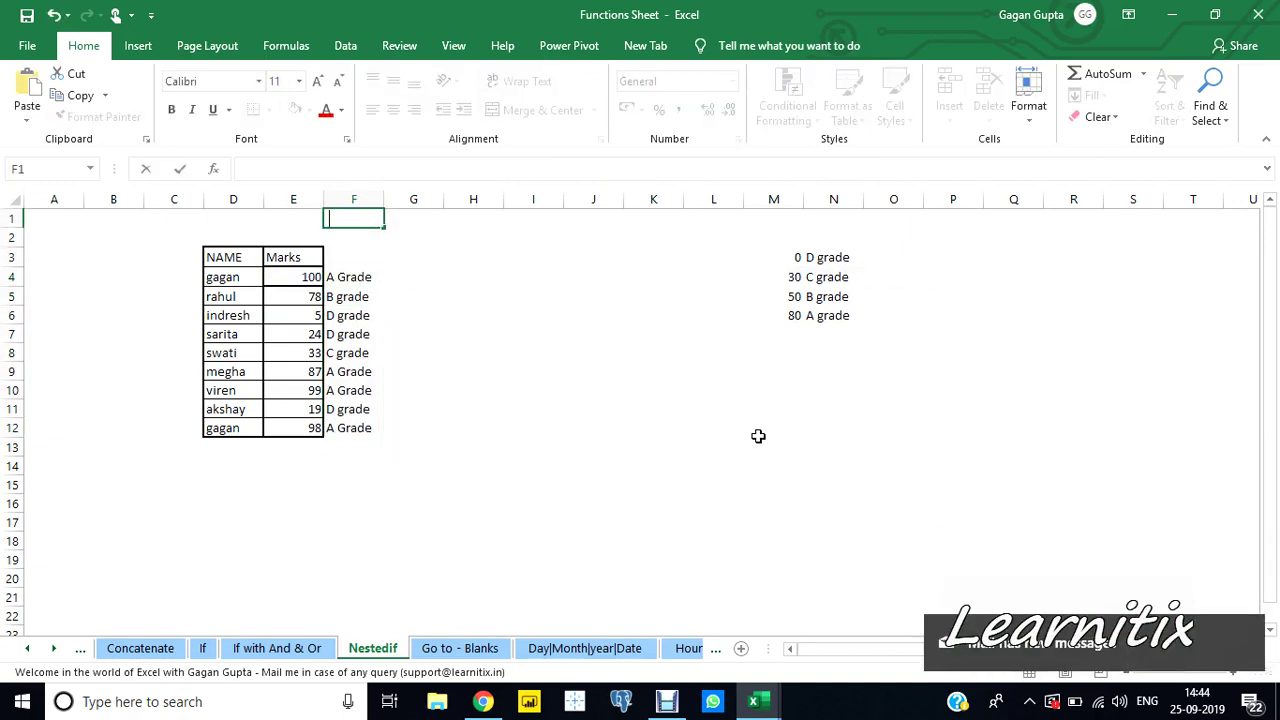
key("ctrl+v")
key("Return")
key("Right")
key("Down")
key("Down")
key("Left")
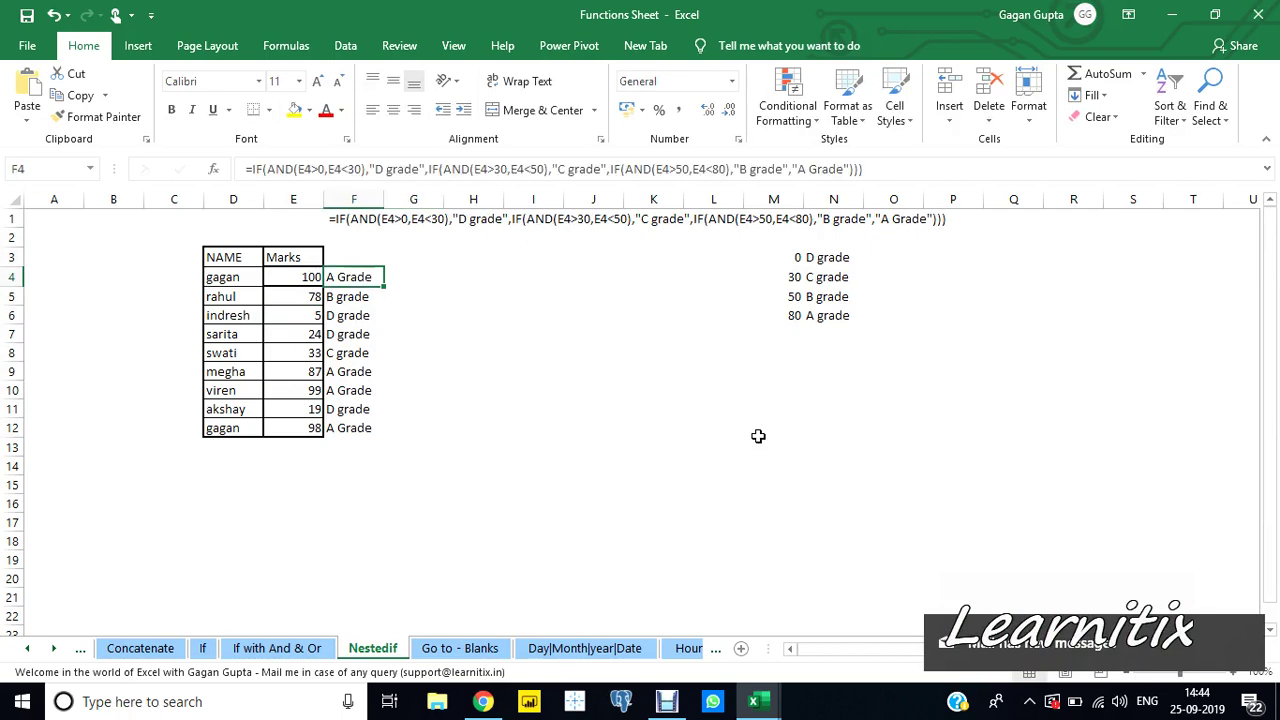